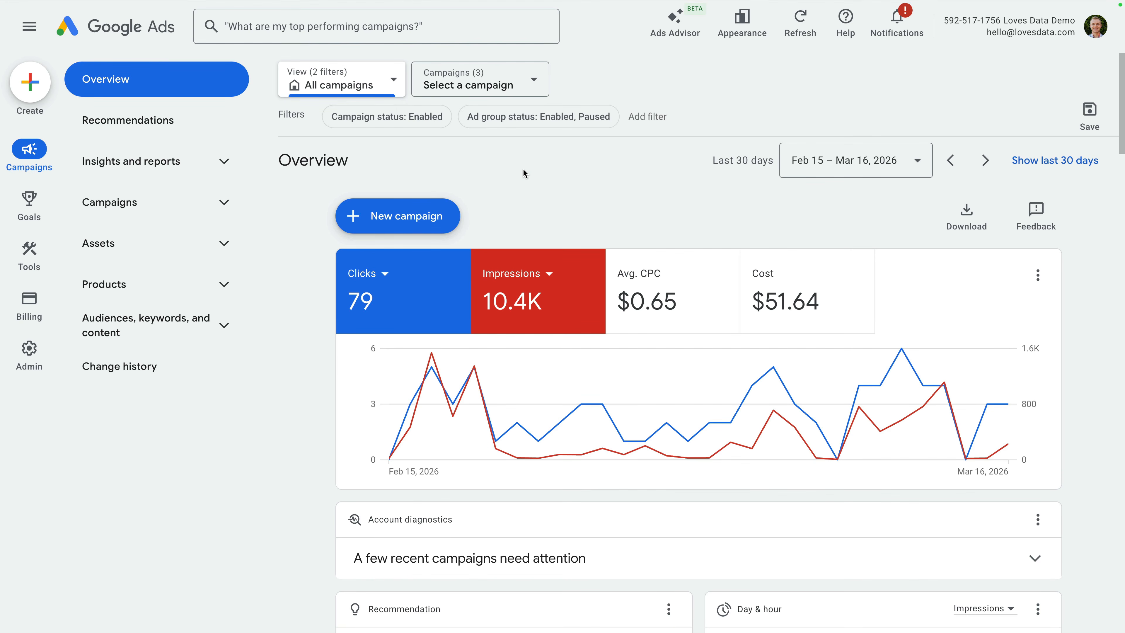
- Open the General ad group of the Blog | Display campaign
left_click(502, 89)
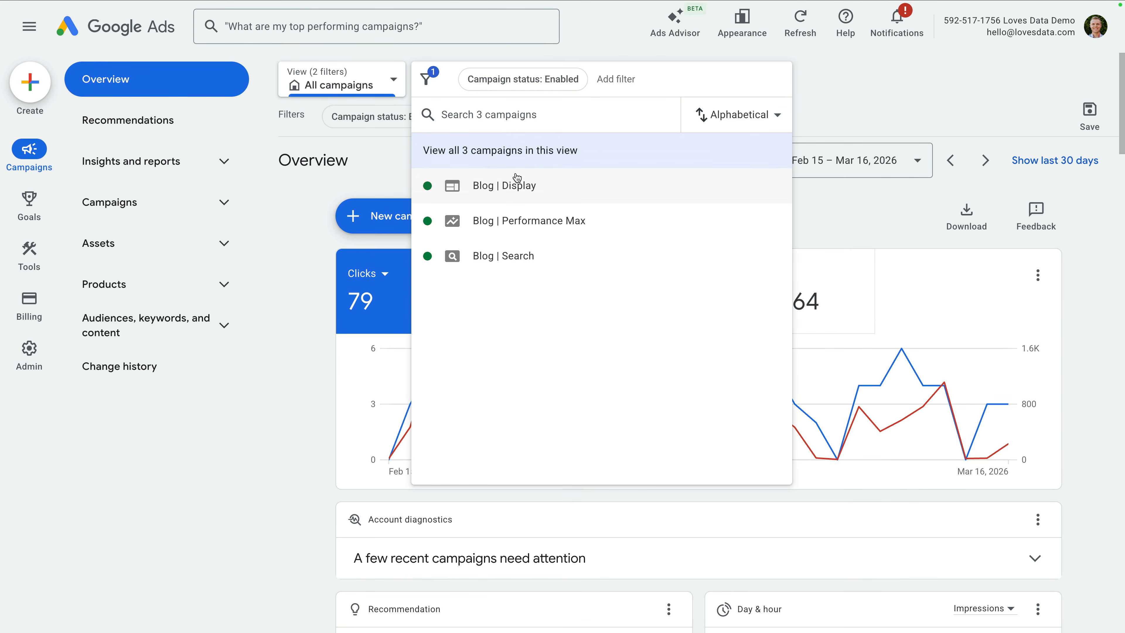
left_click(515, 185)
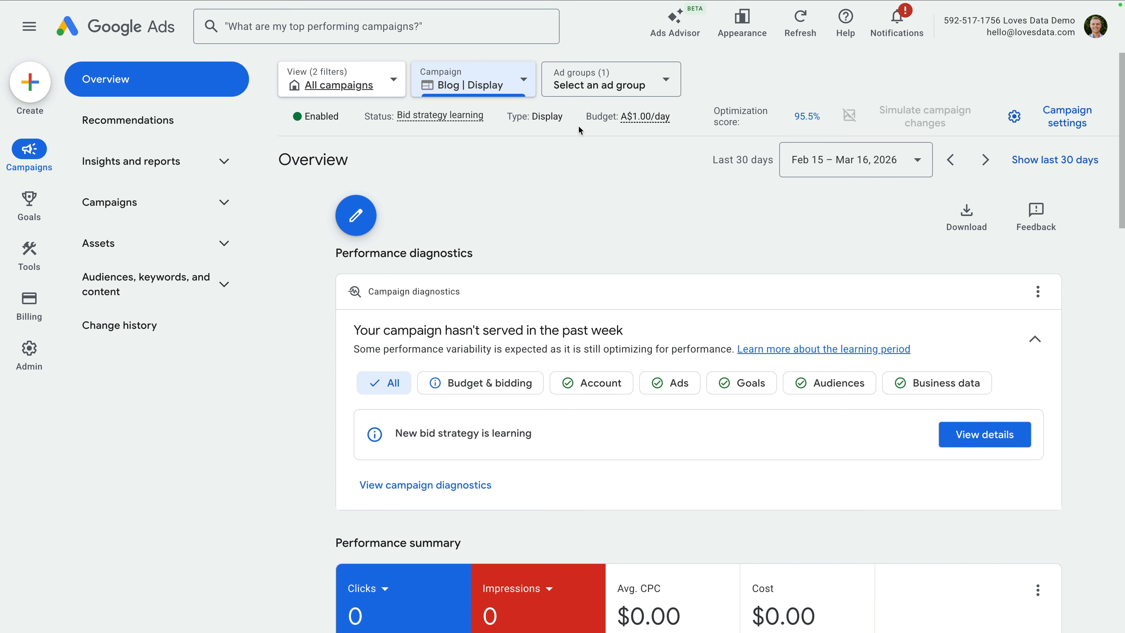
left_click(611, 84)
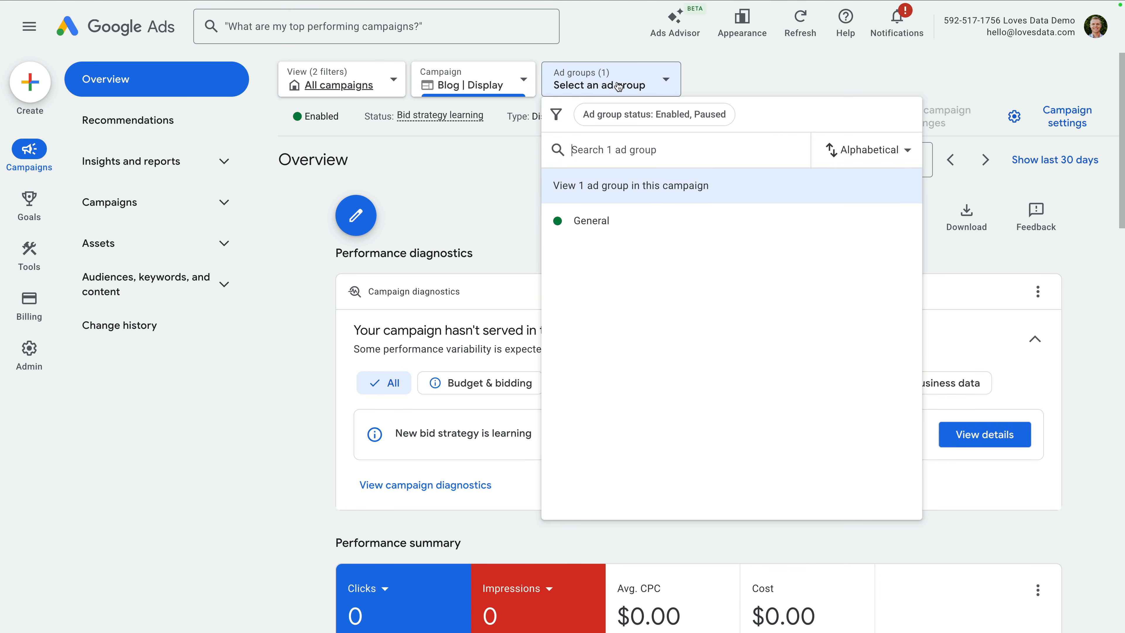
left_click(589, 217)
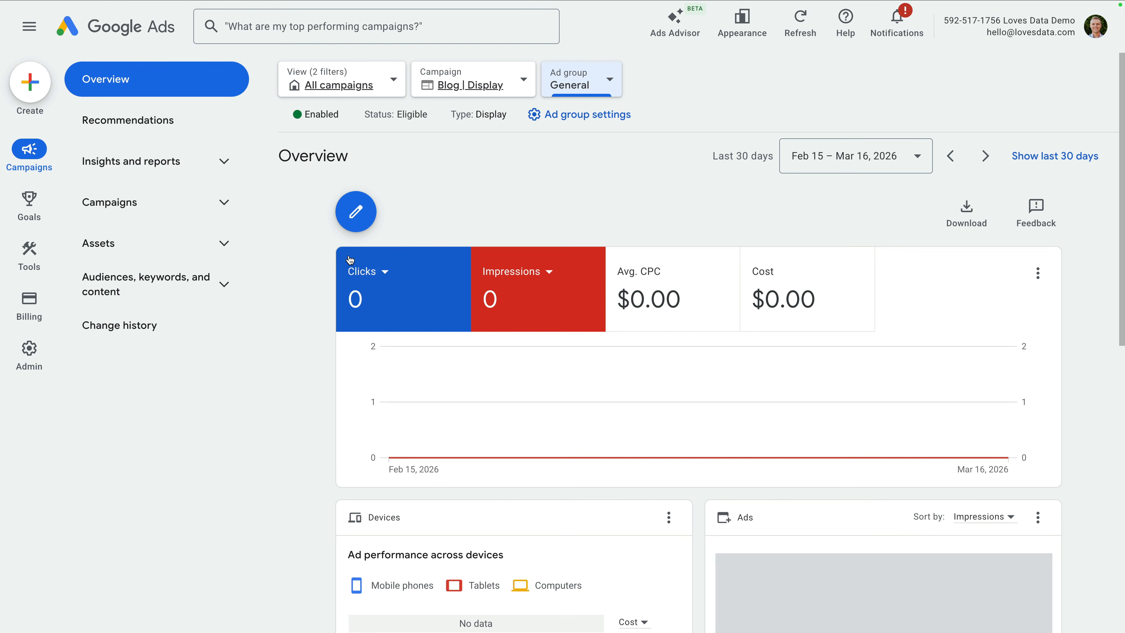
- Show the ad group's audience segments table and open the segments for editing
left_click(190, 293)
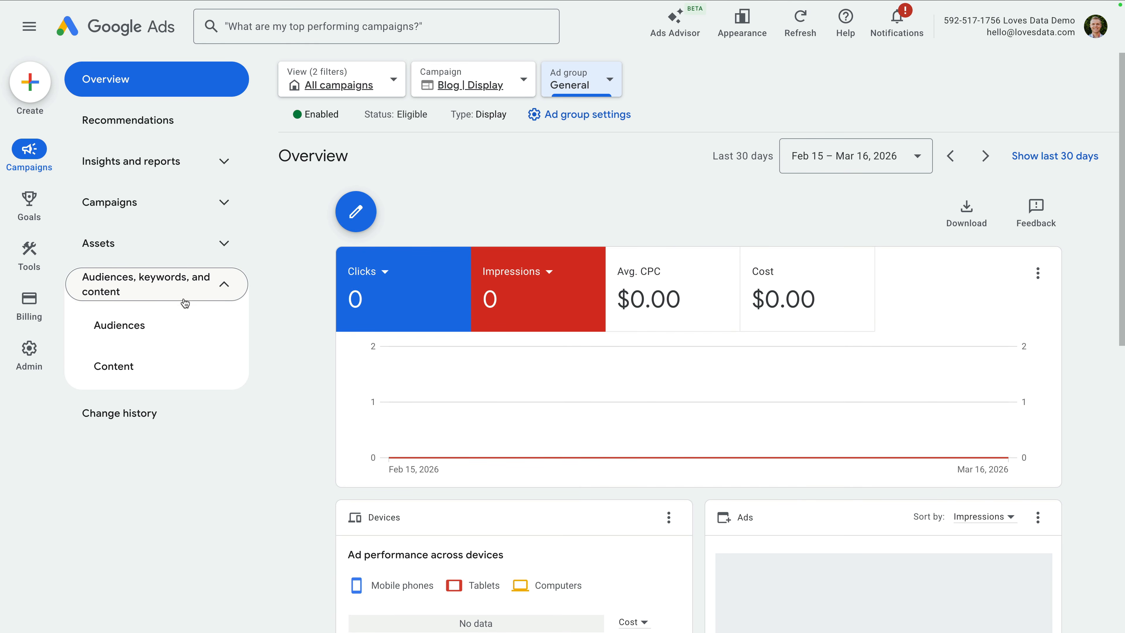
left_click(170, 326)
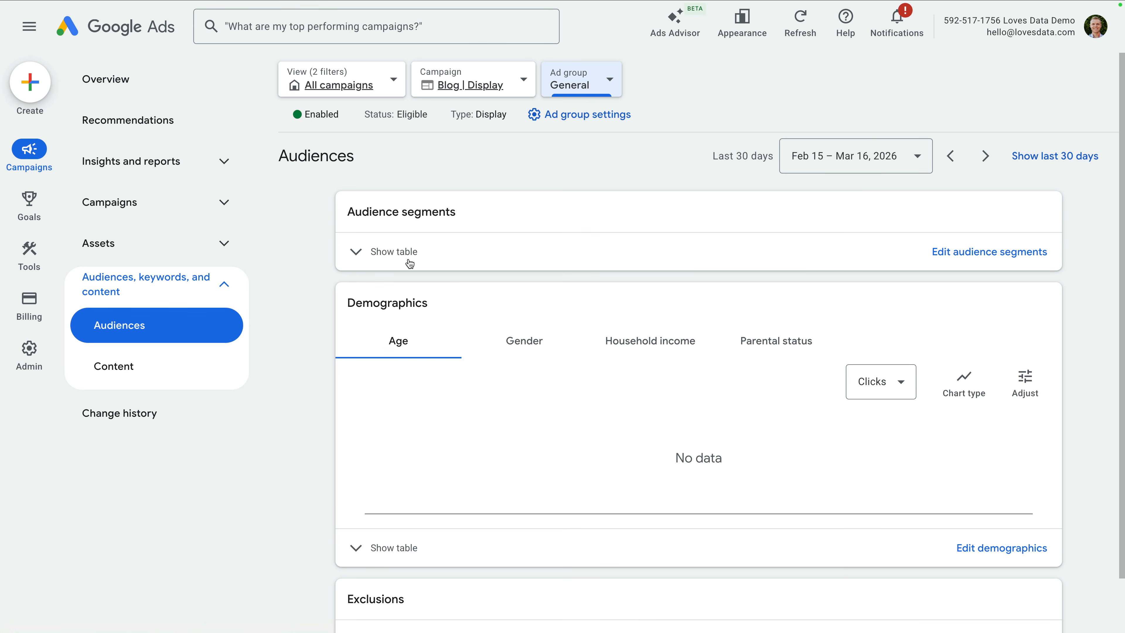
left_click(390, 253)
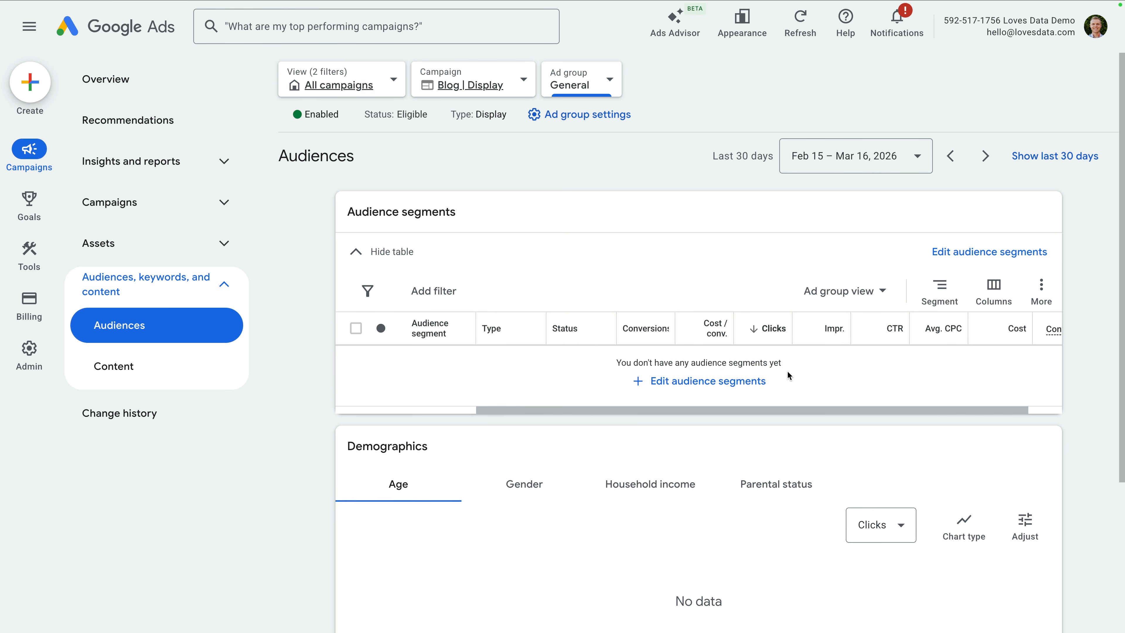
left_click(689, 381)
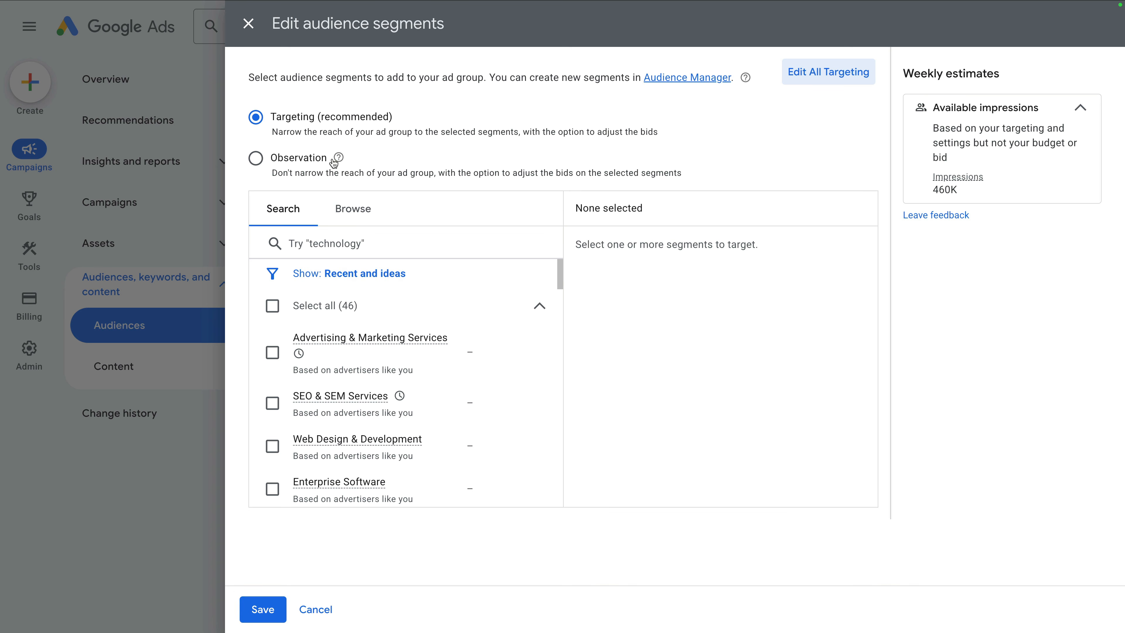
mouse_move(336, 160)
left_click(259, 159)
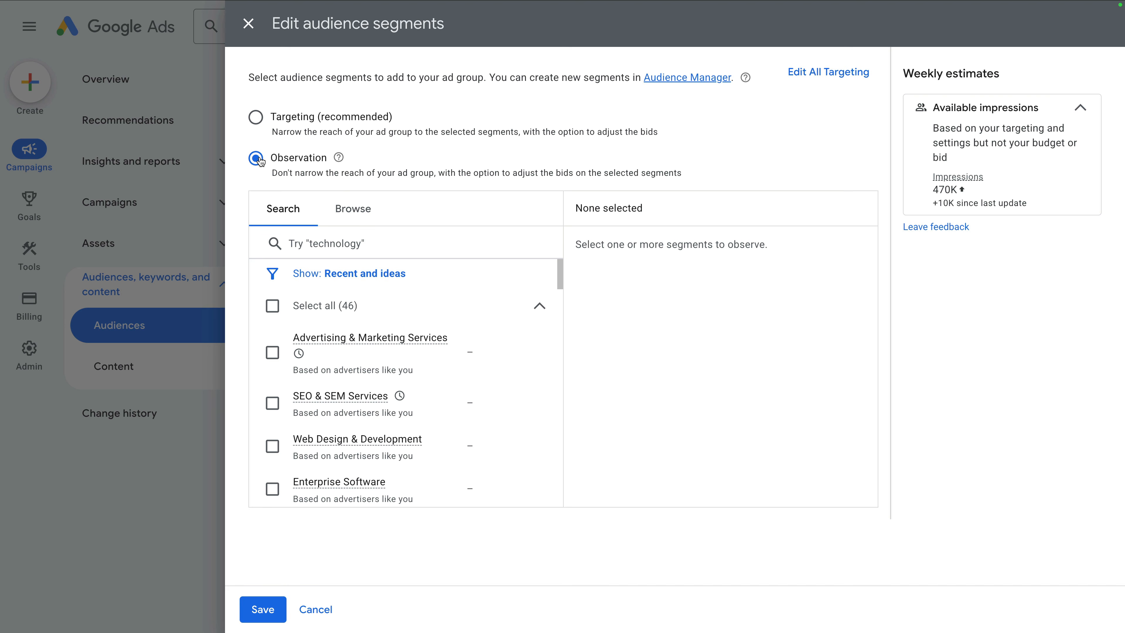
left_click(257, 119)
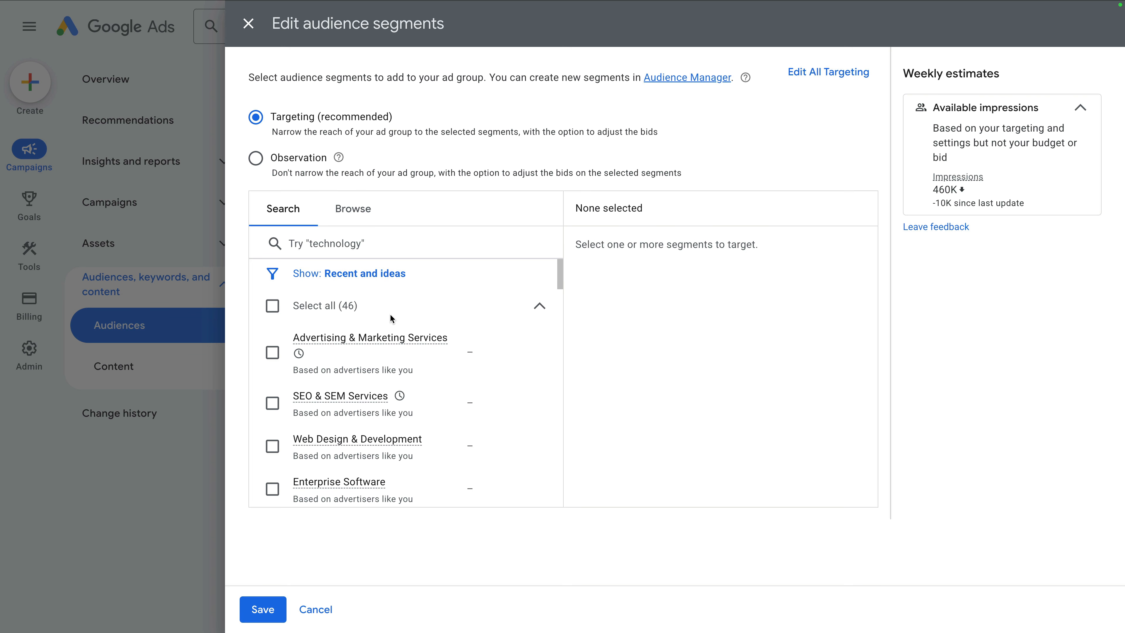
- Add the website visitors segment "All visitors (Google Analytics)" to the ad group from the business interaction data segments and save
left_click(367, 211)
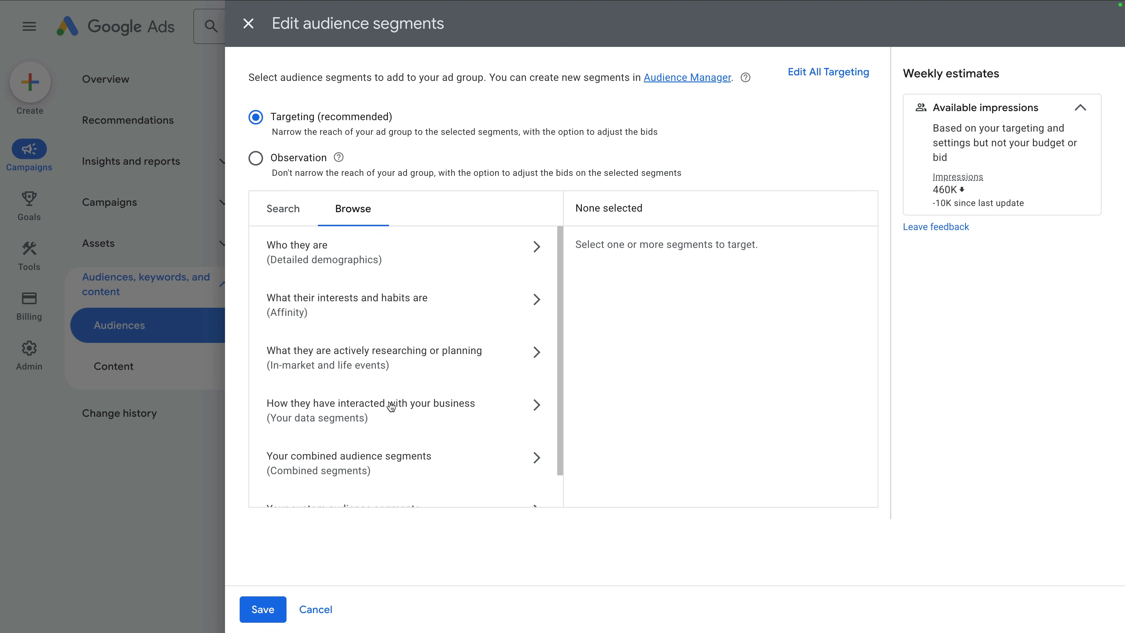
left_click(359, 411)
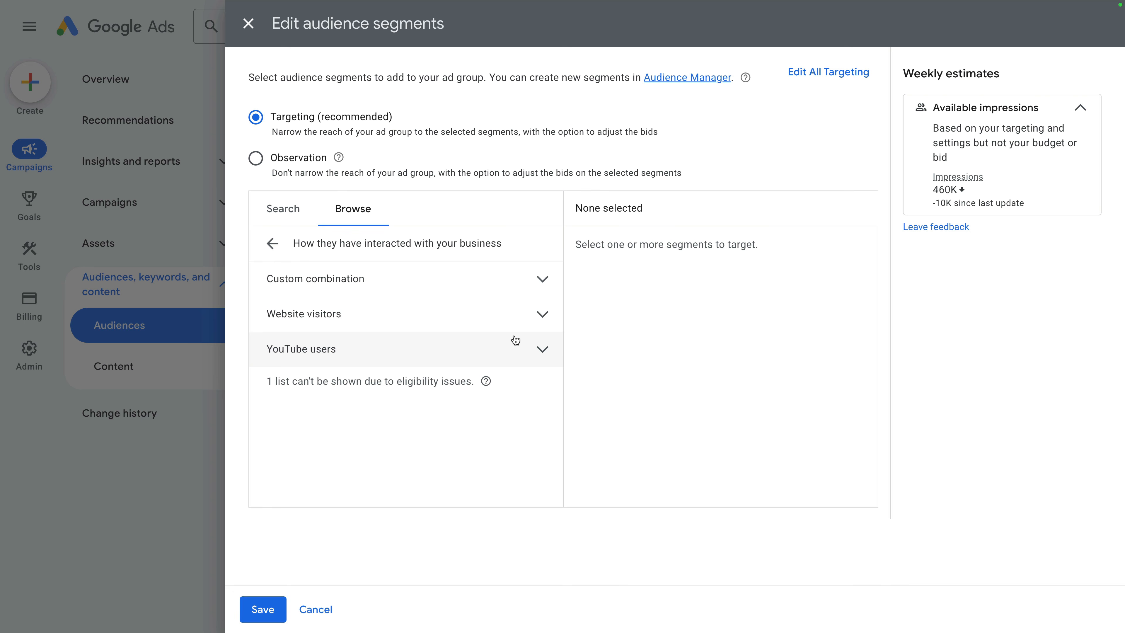
left_click(540, 316)
scroll(453, 407, "down", 5)
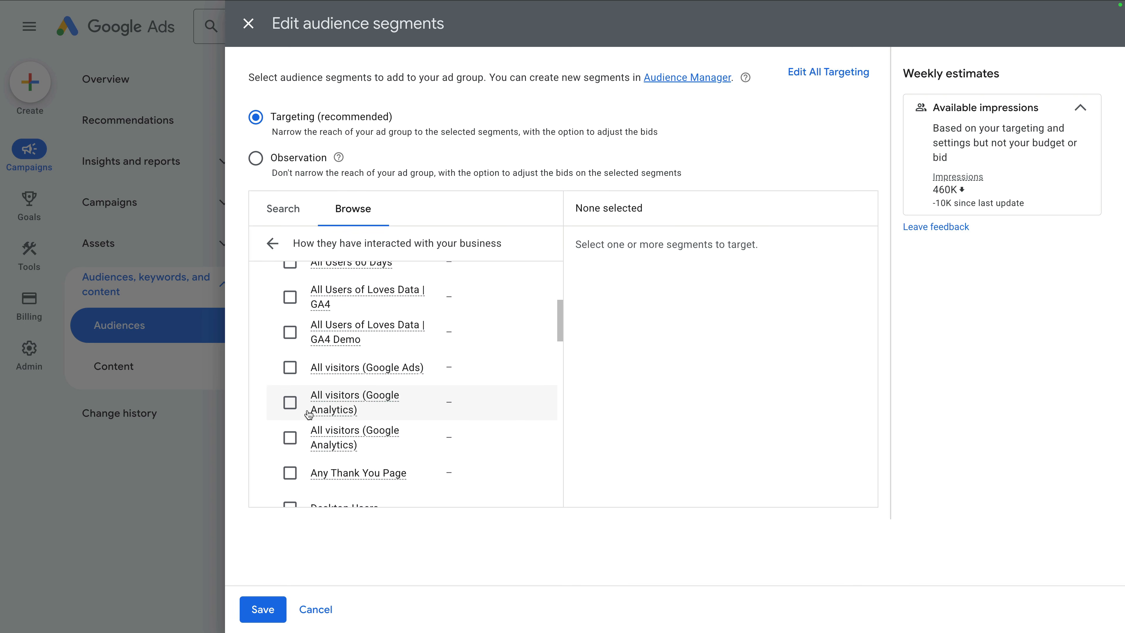
left_click(290, 404)
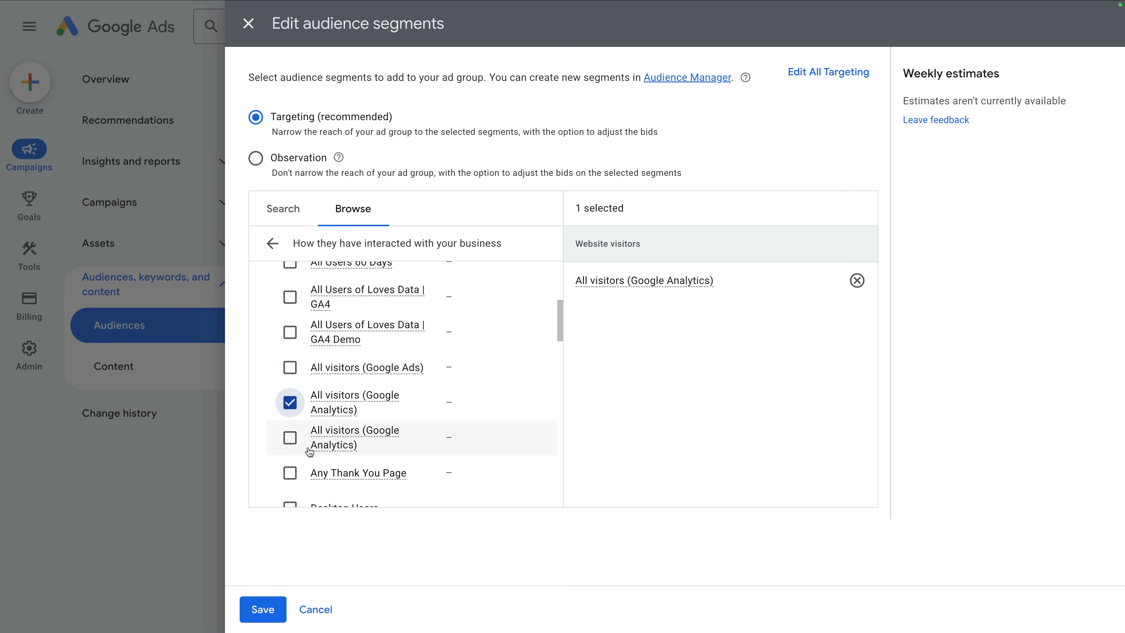
left_click(274, 614)
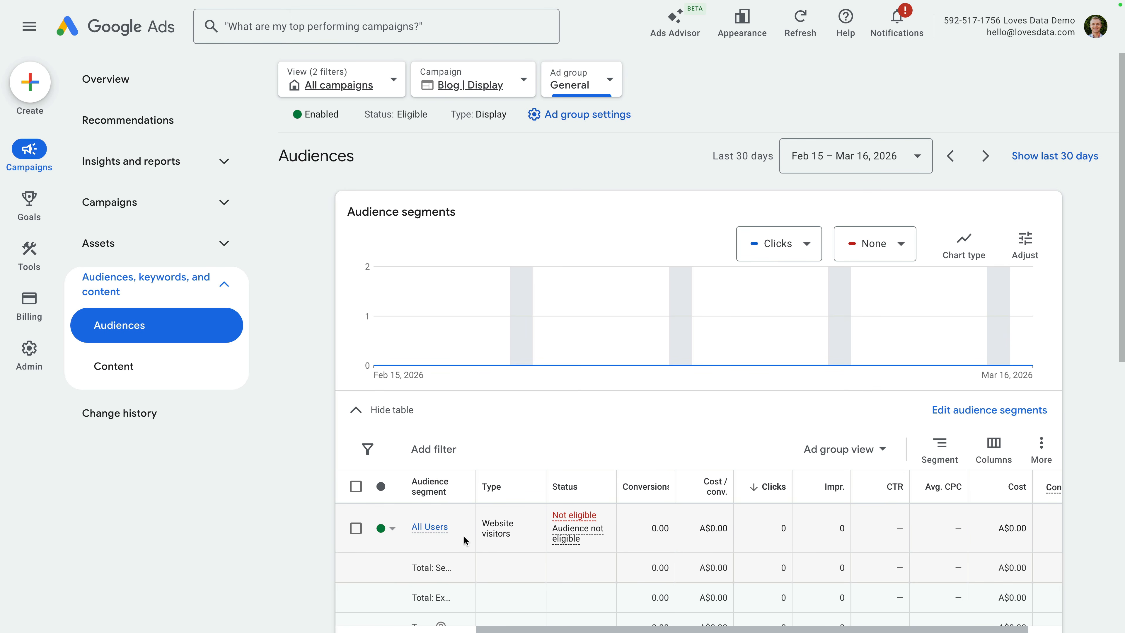
- Check the audience exclusions section and the levels offered for editing exclusions
scroll(463, 535, "down", 6)
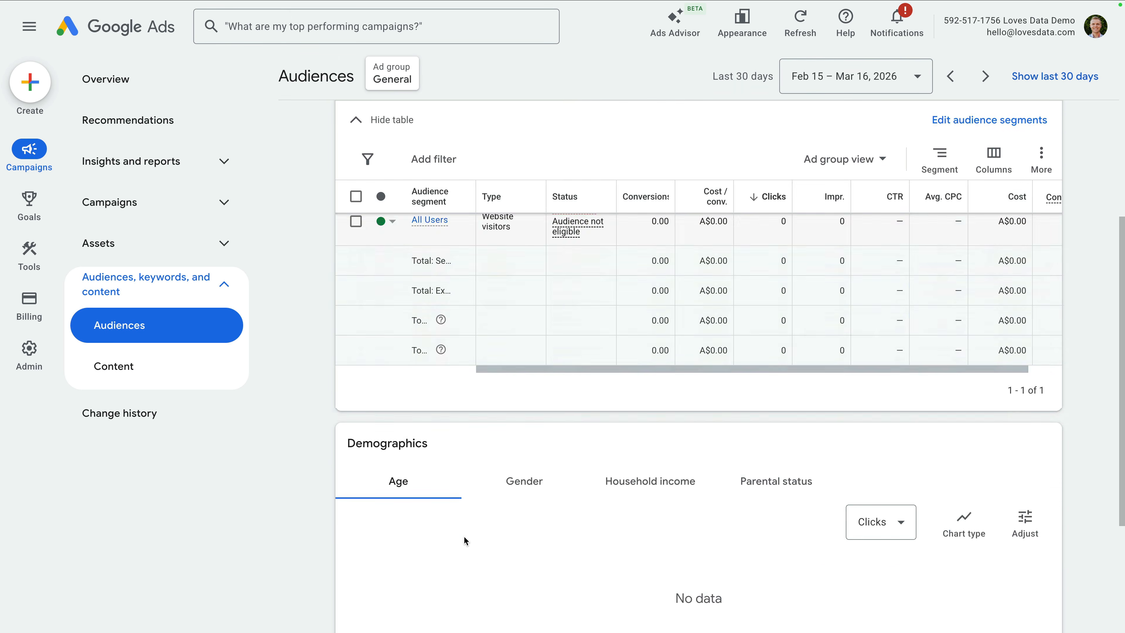
scroll(463, 535, "down", 2)
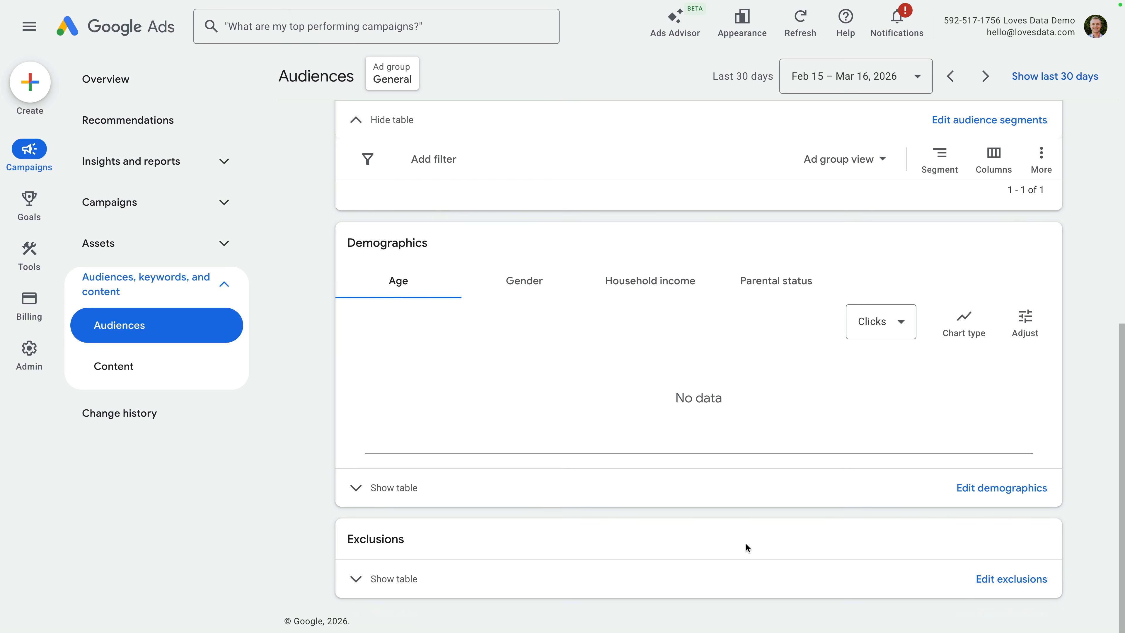
left_click(1011, 581)
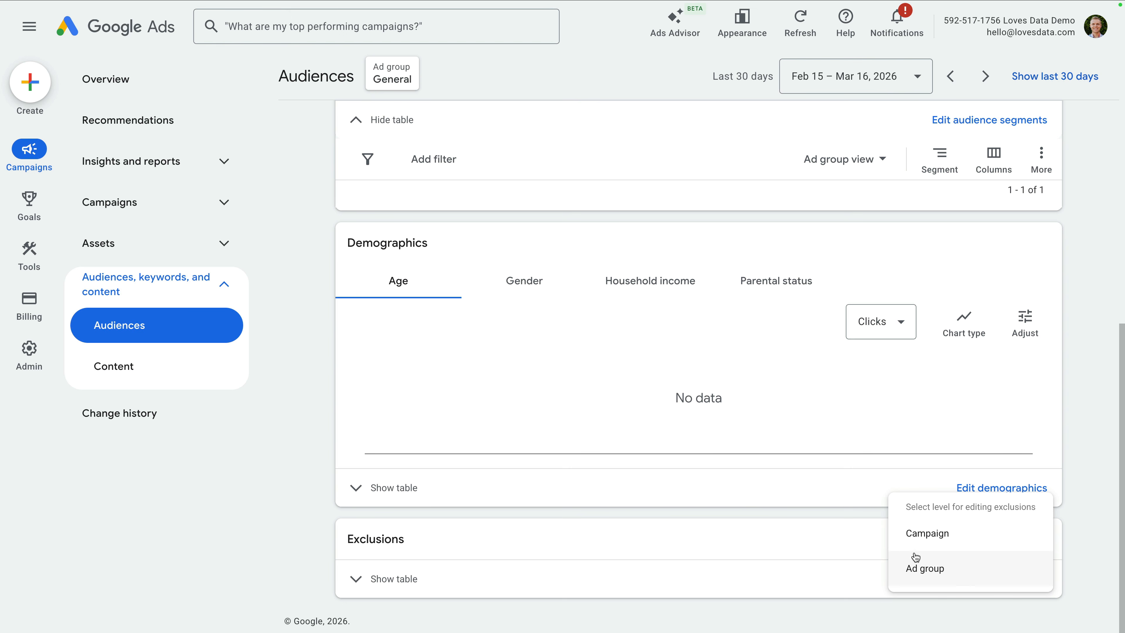
scroll(816, 518, "up", 6)
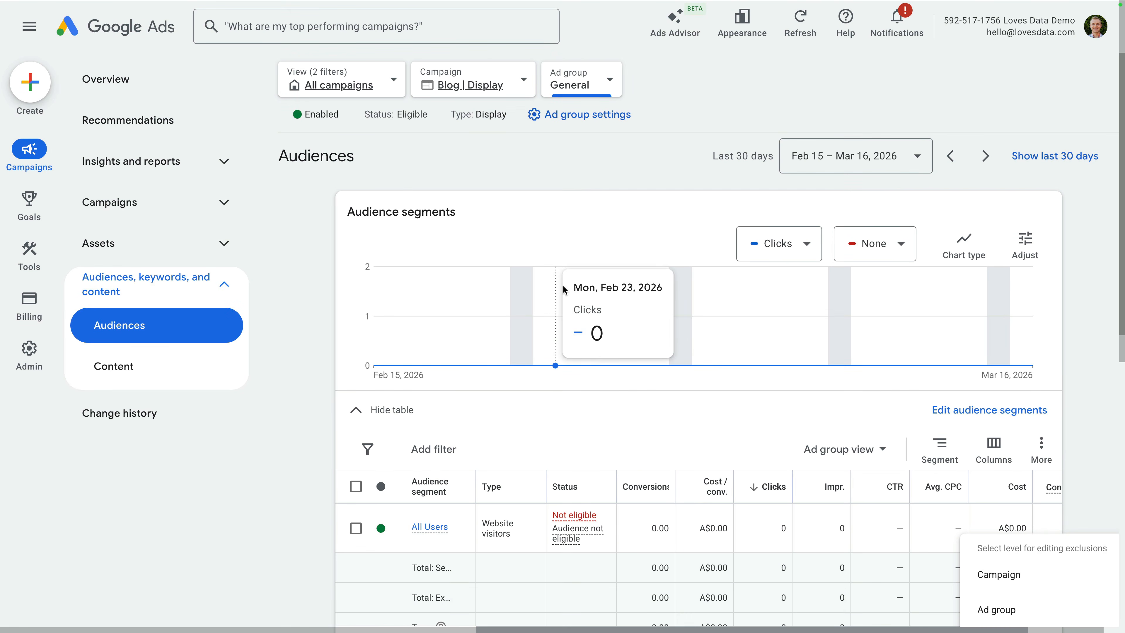
- Switch the audiences view to the Blog | Search campaign
left_click(476, 92)
left_click(476, 92)
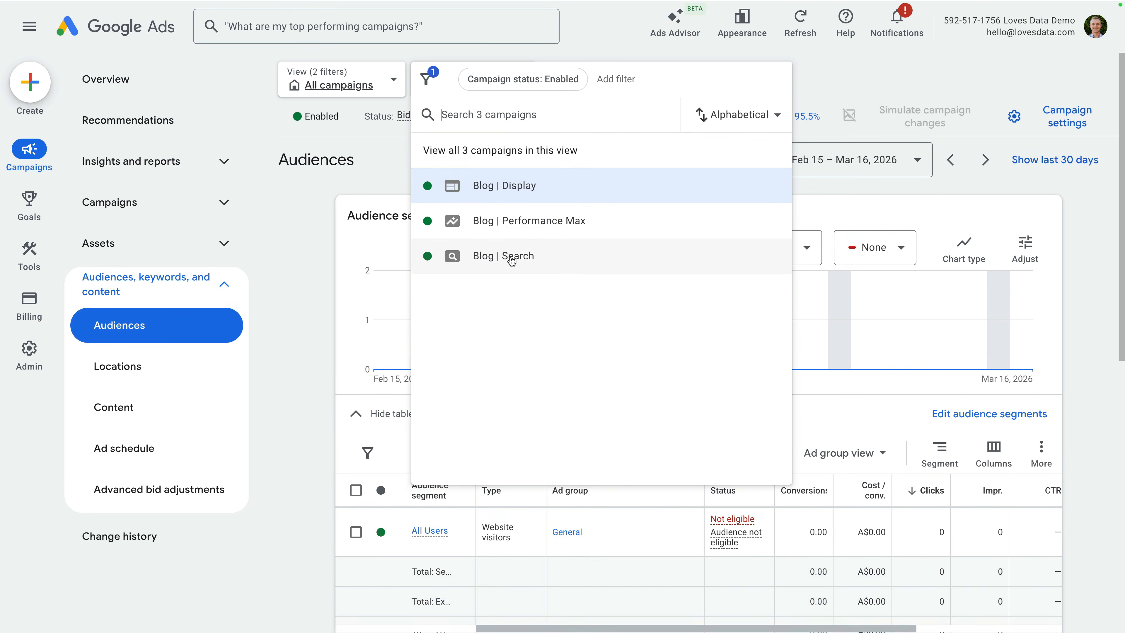
left_click(510, 256)
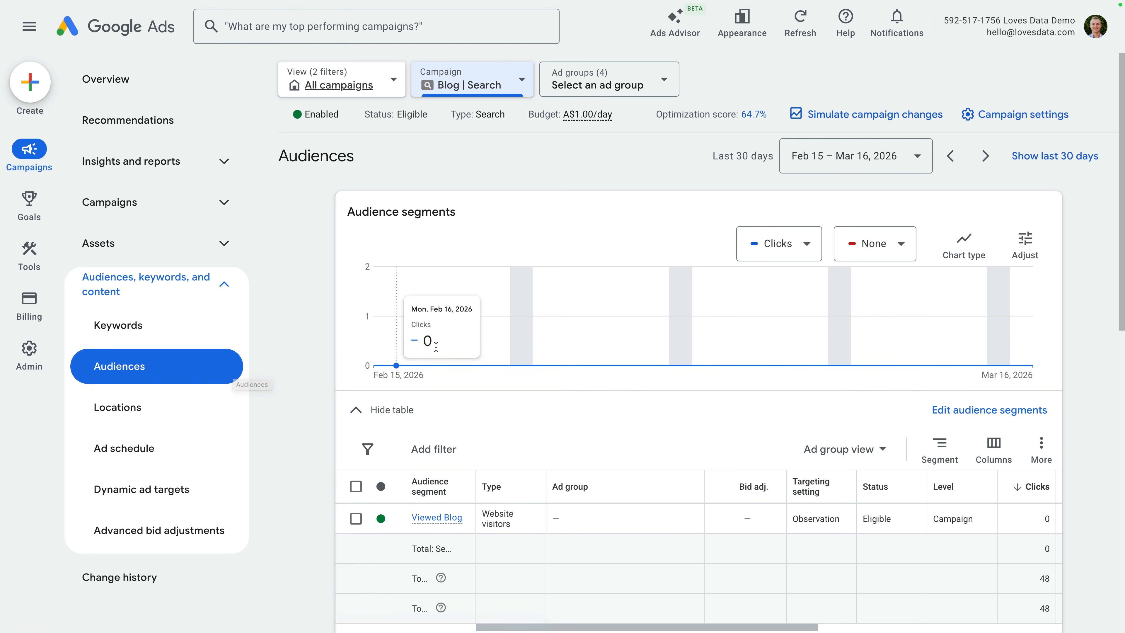
- Open the audience segments for editing at campaign level
scroll(528, 421, "down", 1)
scroll(529, 421, "down", 2)
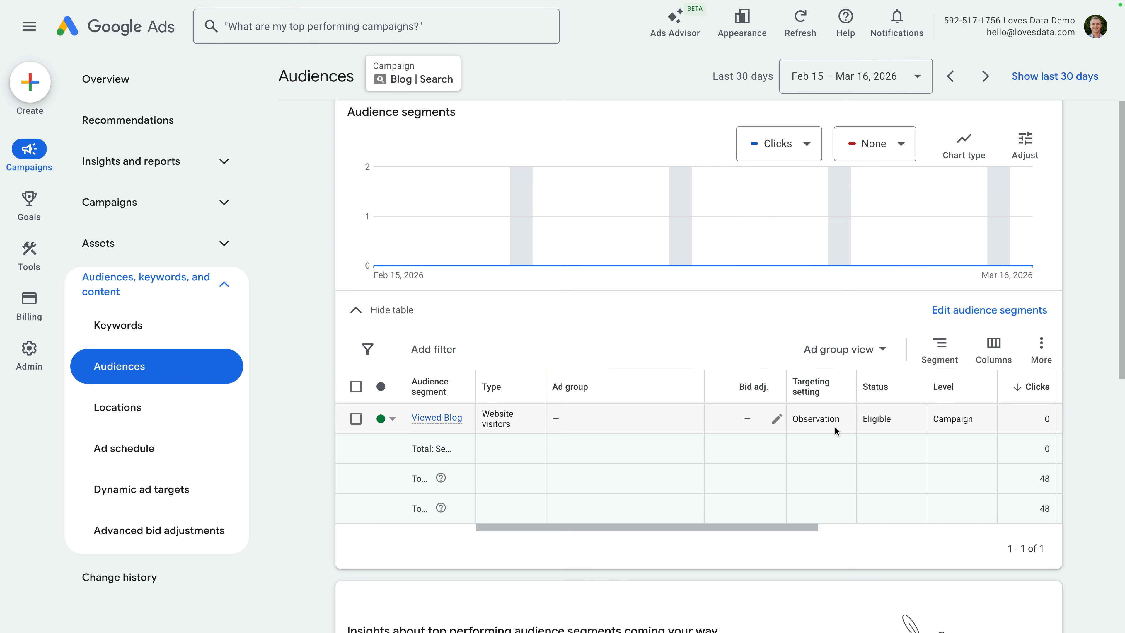
left_click(964, 316)
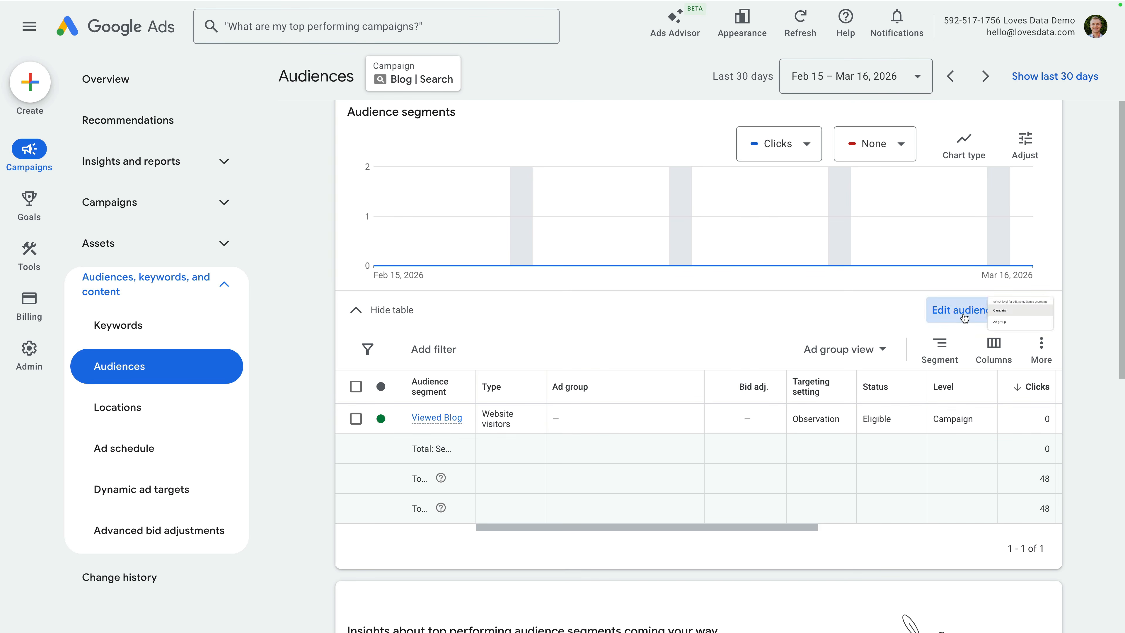
left_click(898, 348)
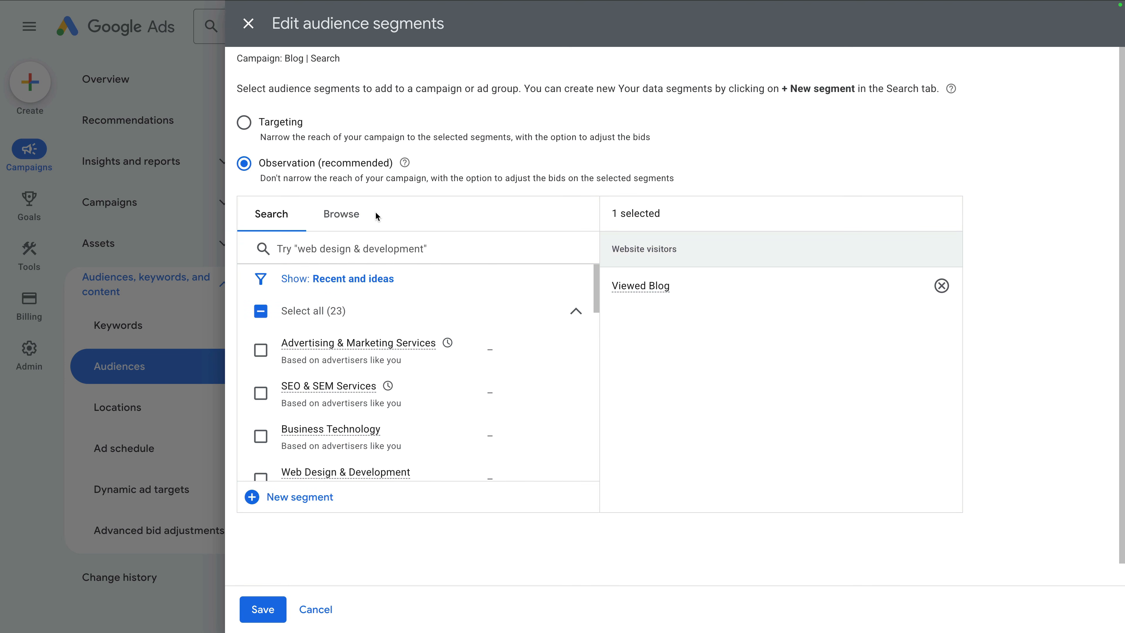
- Add the in-market segment Advertising & Marketing Services under Business Services to the campaign and save
left_click(340, 215)
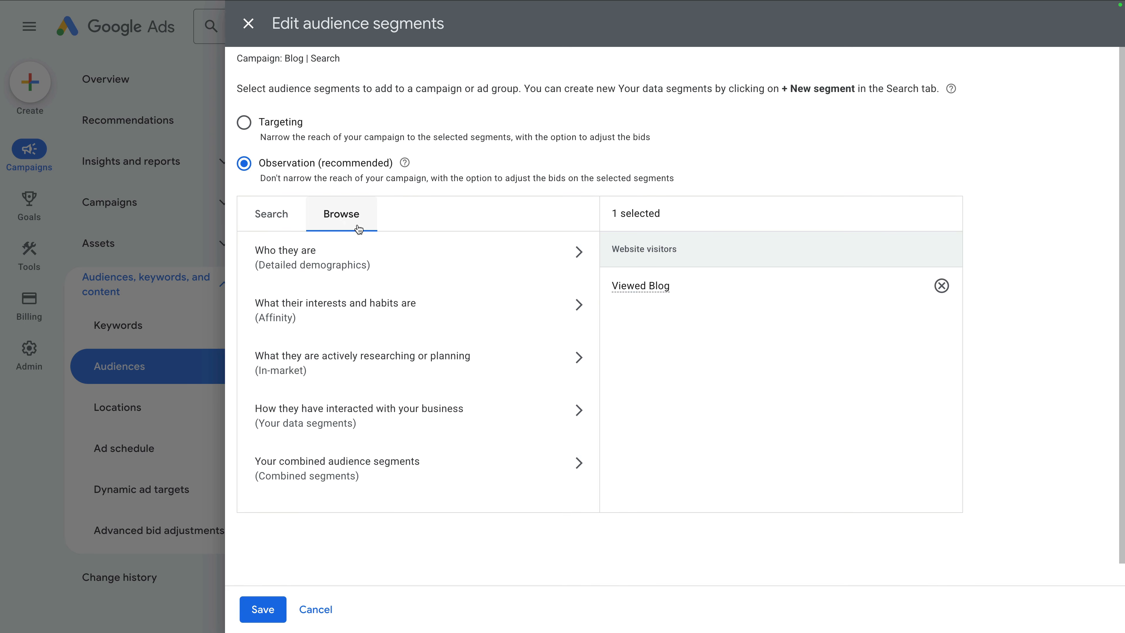
left_click(440, 357)
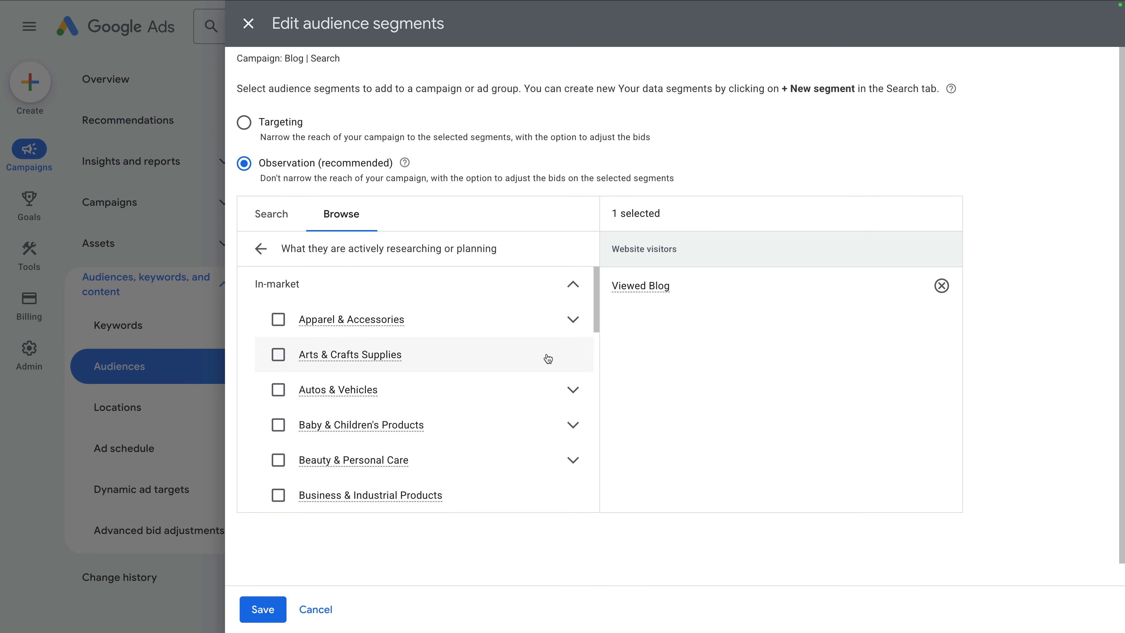
scroll(547, 358, "down", 5)
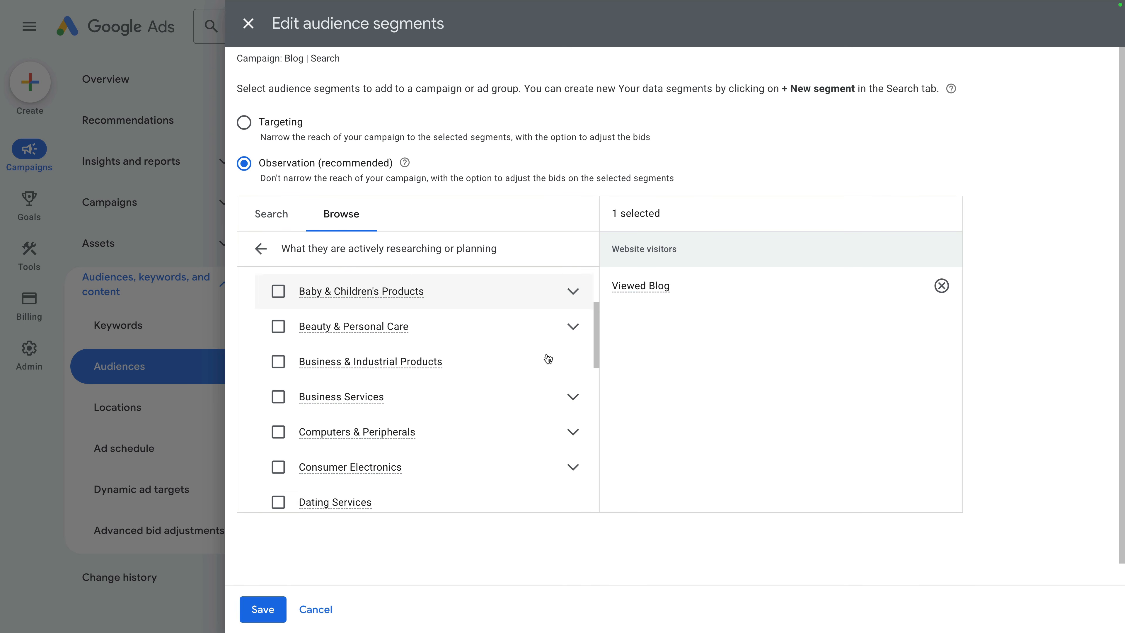
left_click(573, 343)
scroll(573, 343, "down", 1)
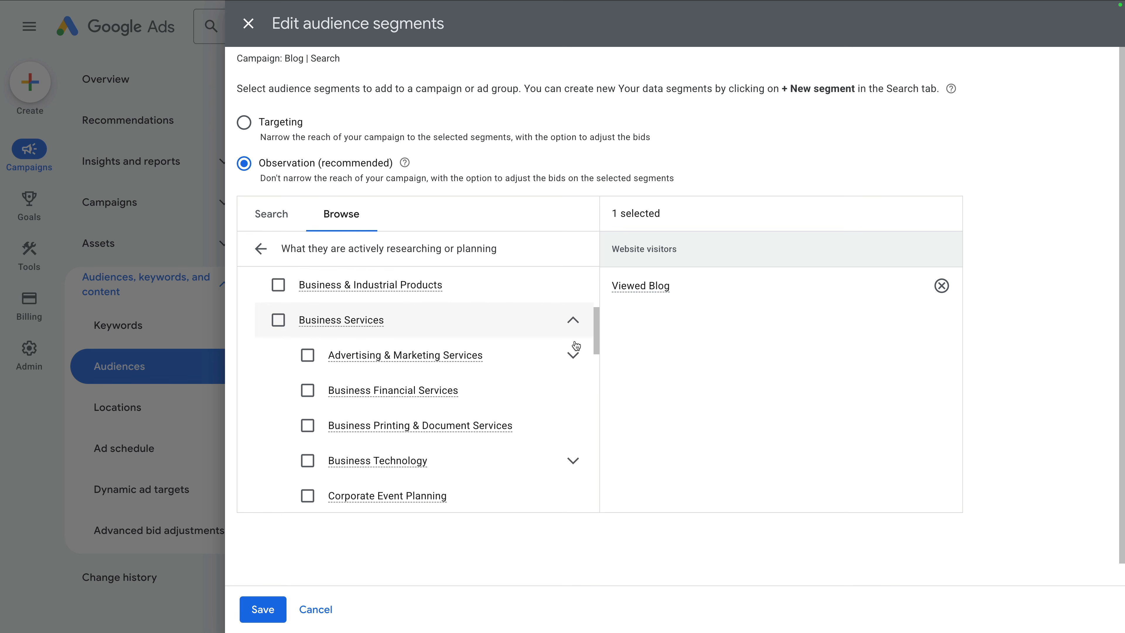
left_click(305, 356)
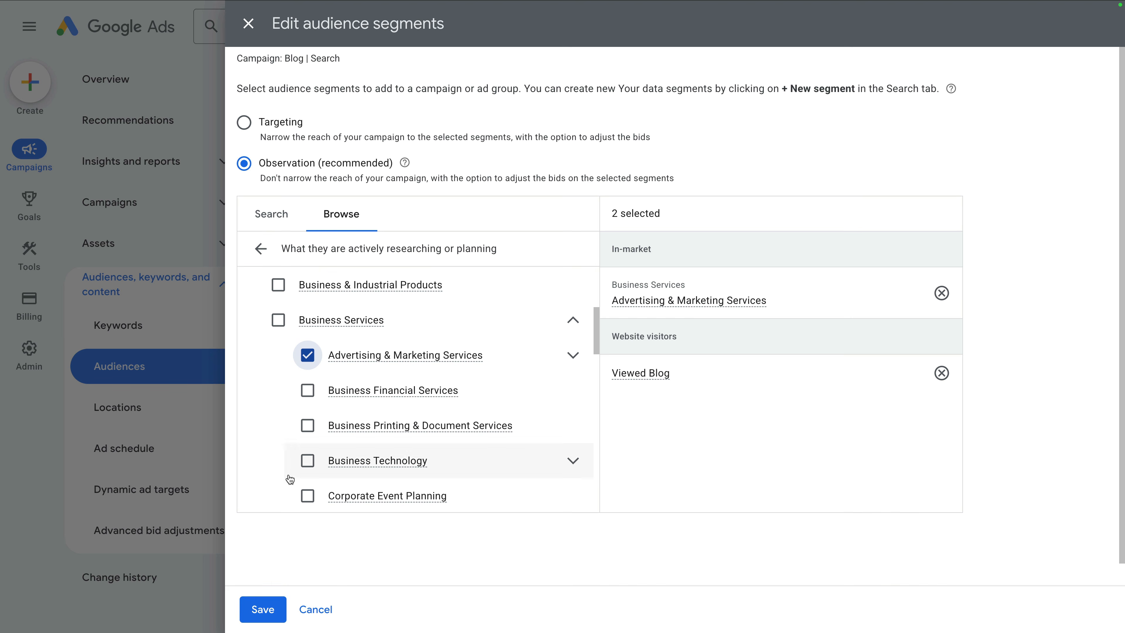
left_click(267, 611)
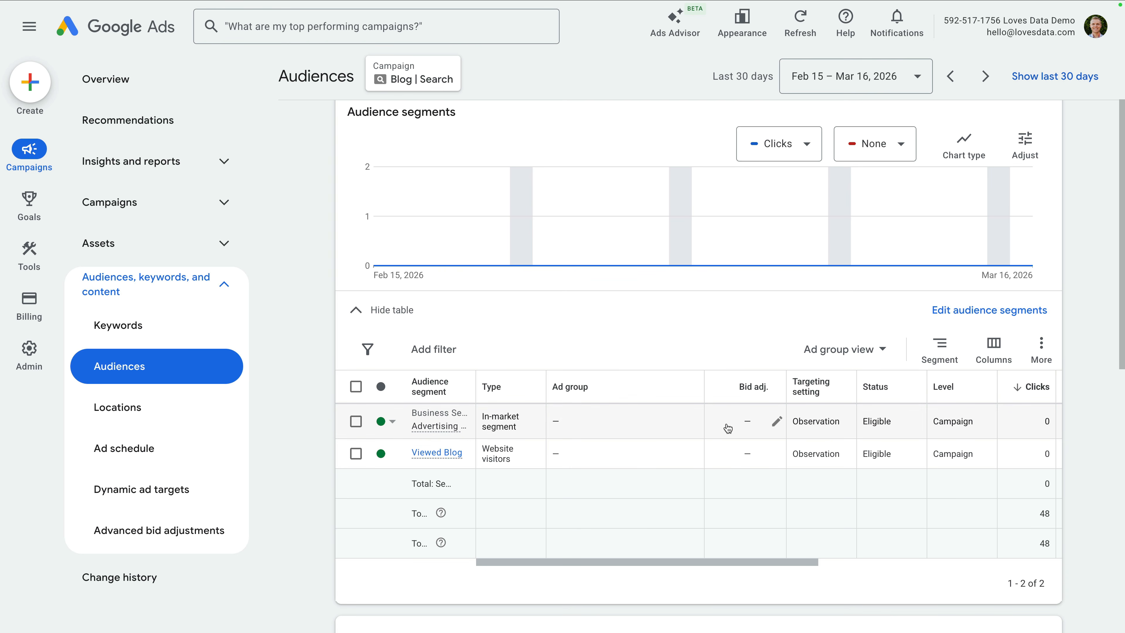
- Set and save a 25% bid increase for the observed in-market segment Advertising & Marketing Services
left_click(775, 426)
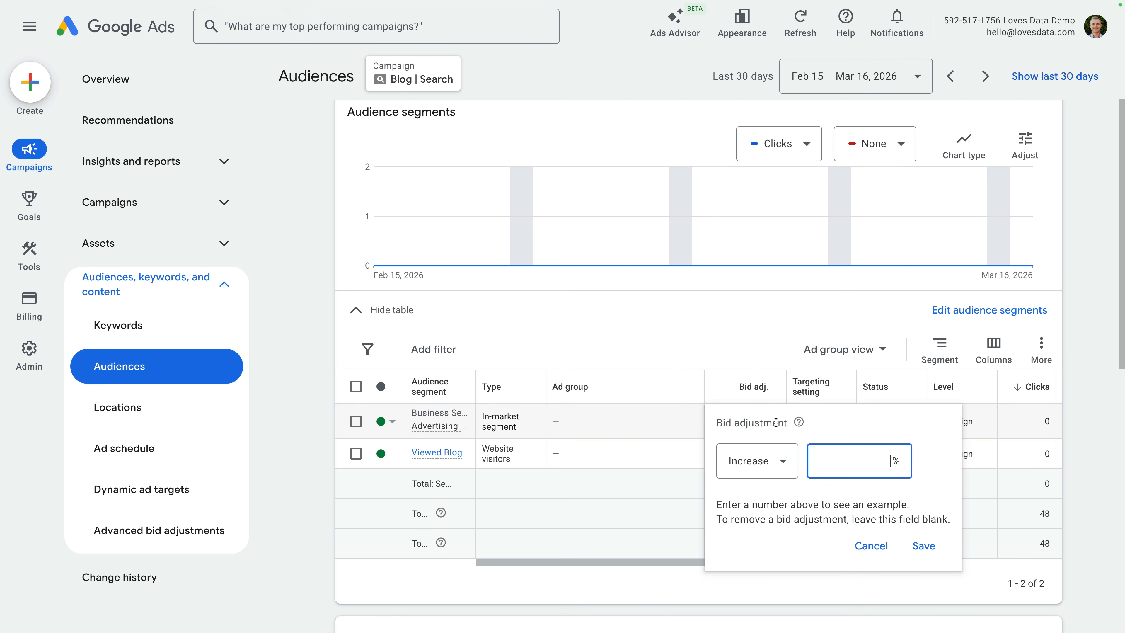
left_click(780, 461)
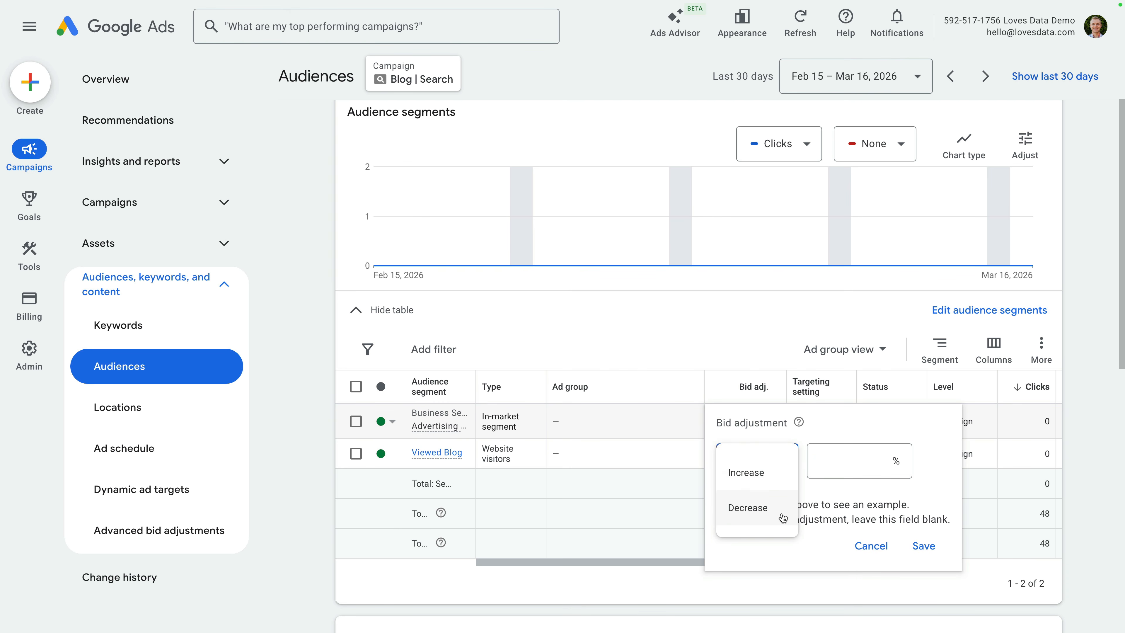
left_click(781, 472)
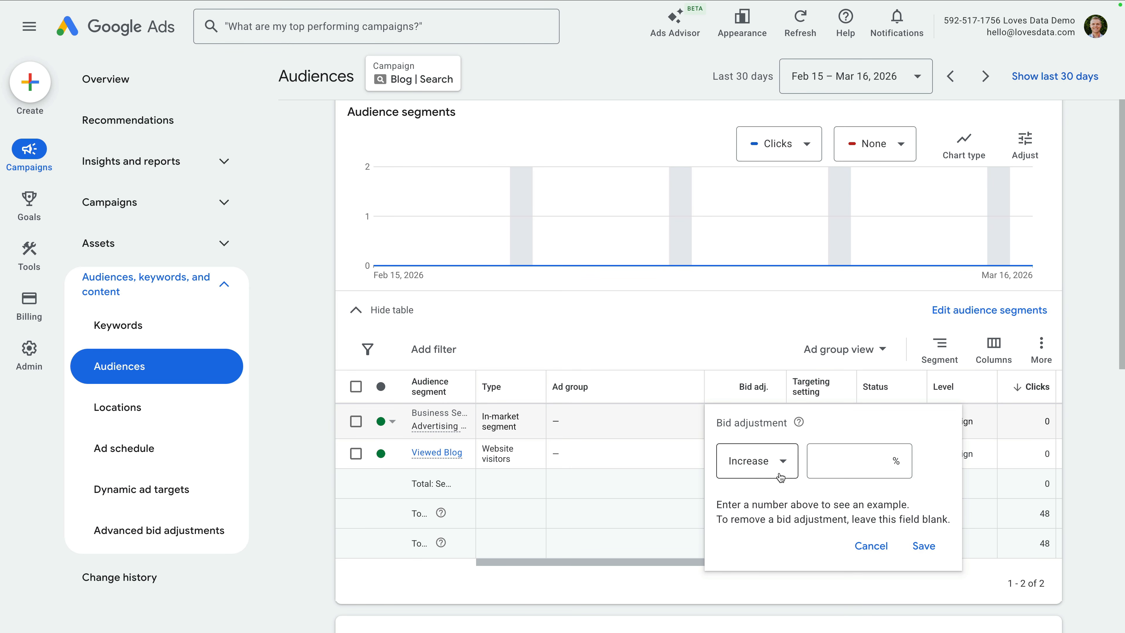
left_click(824, 465)
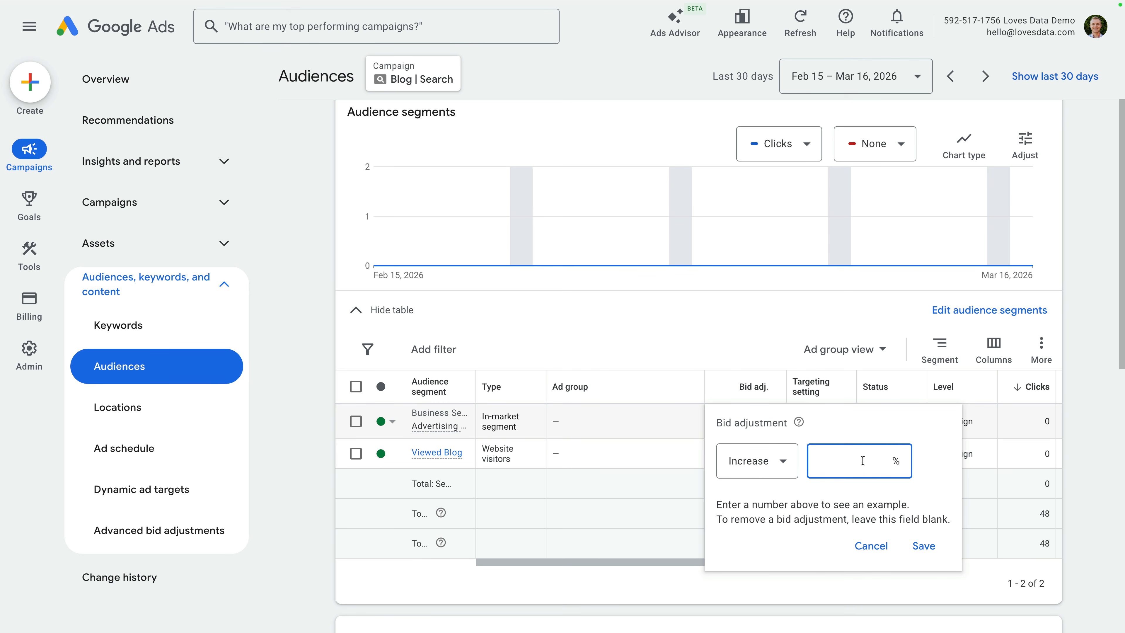
type("25")
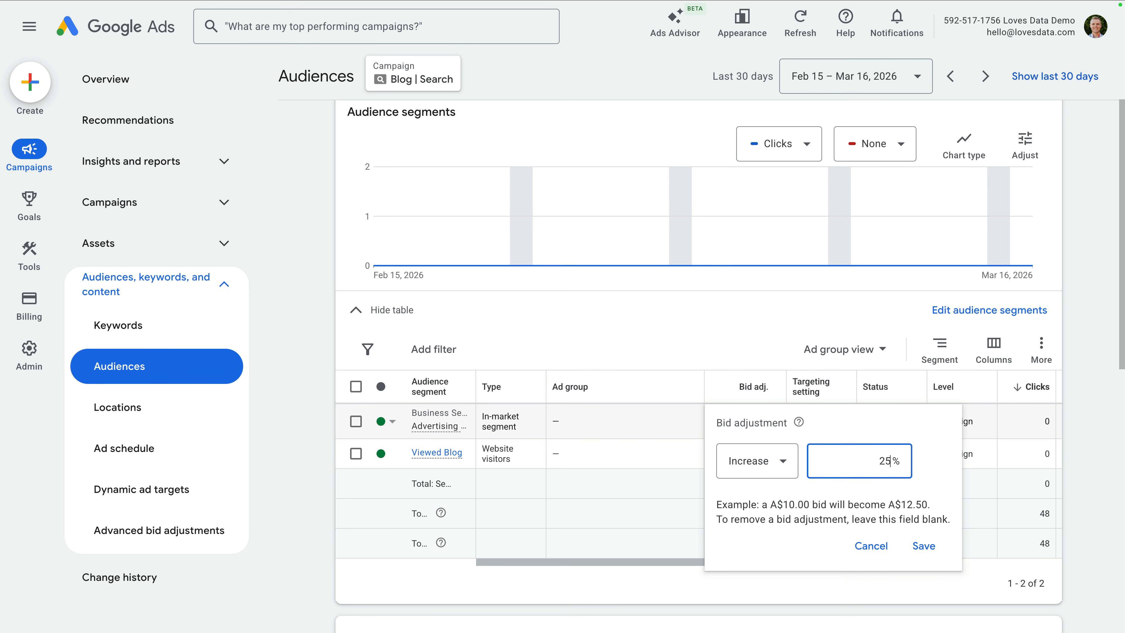
left_click(932, 486)
left_click(919, 546)
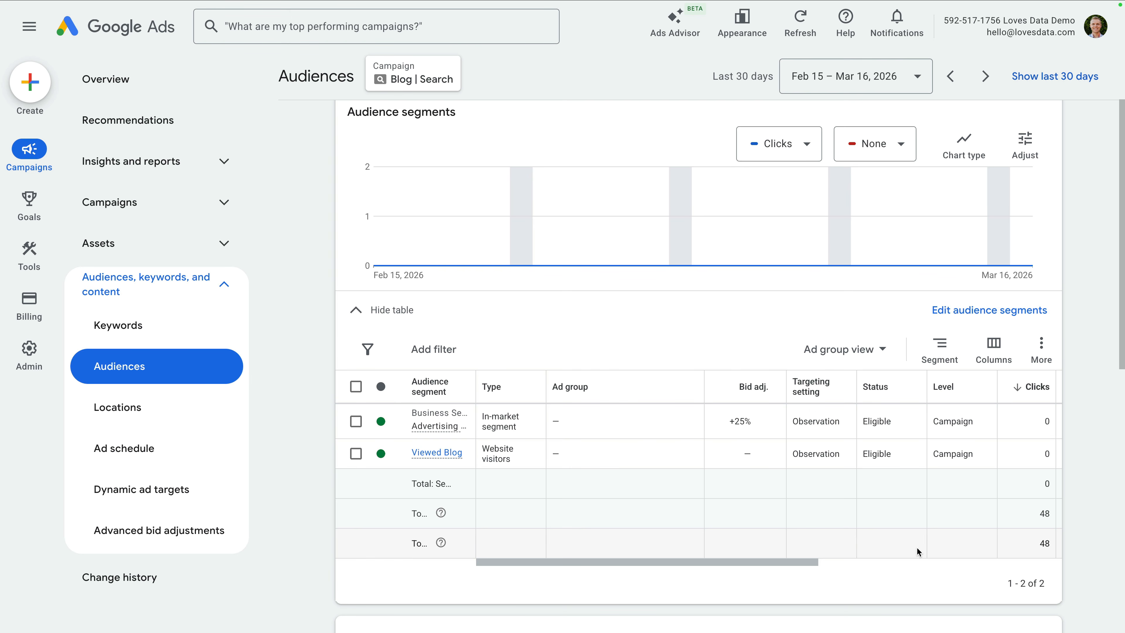
- Check the demographics and exclusions sections, and switch the audiences view to the Blog | Performance Max campaign
scroll(916, 547, "down", 5)
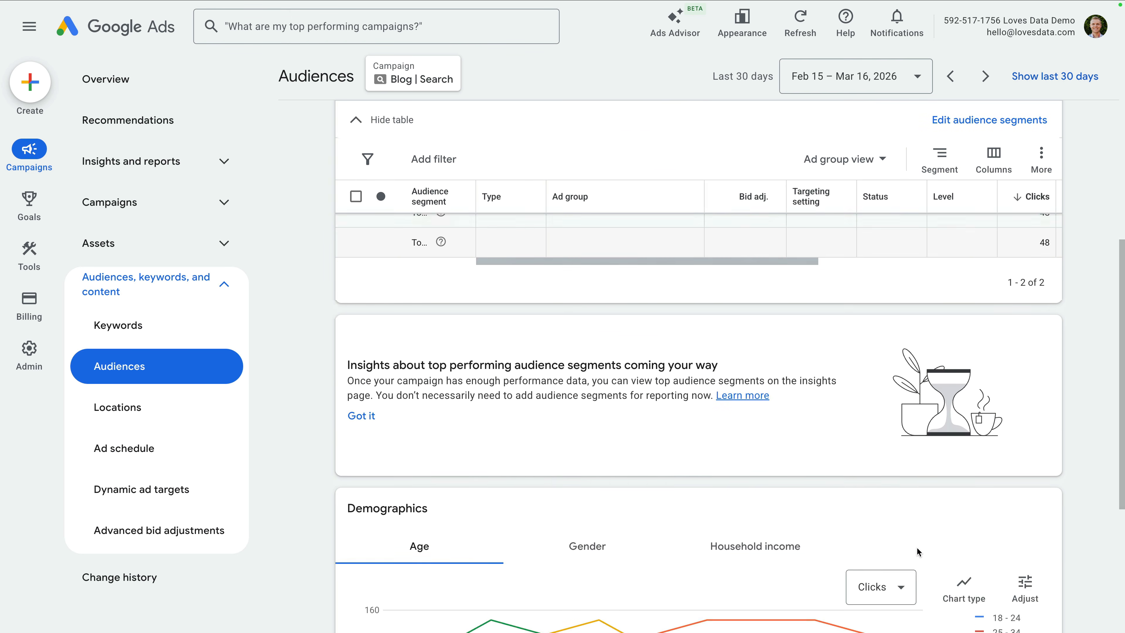
scroll(917, 547, "down", 4)
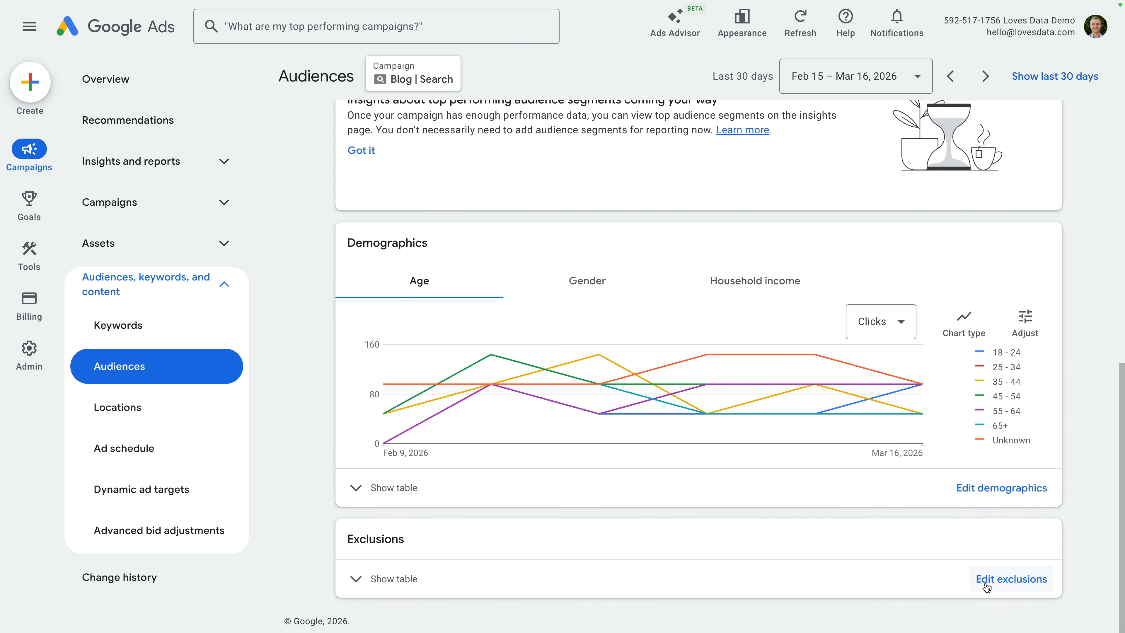
scroll(986, 587, "up", 10)
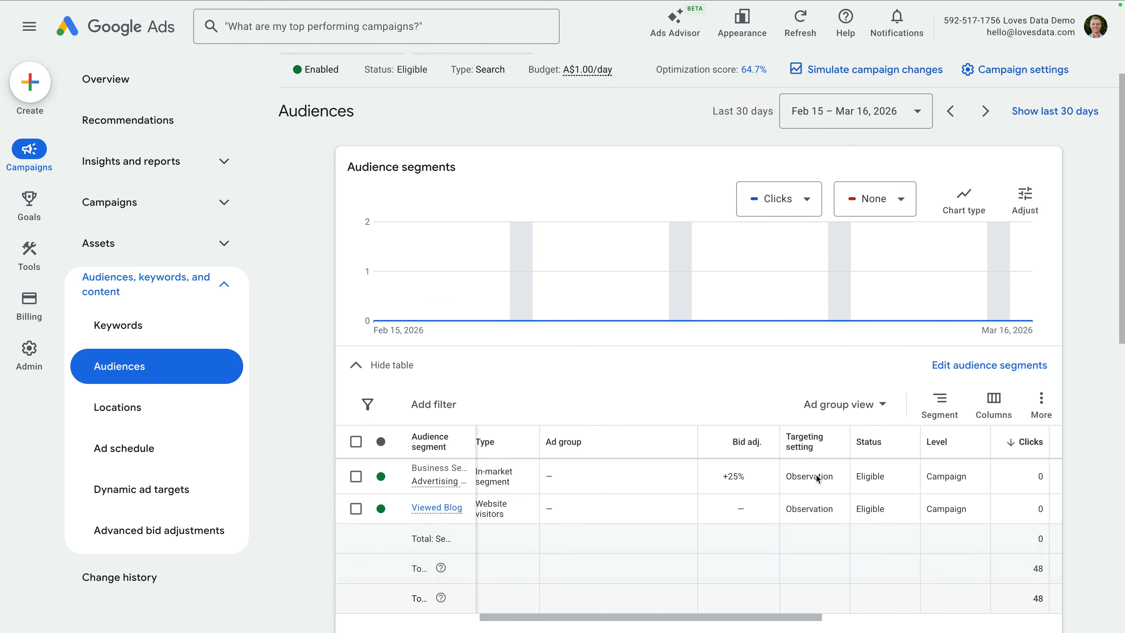
scroll(625, 320, "up", 1)
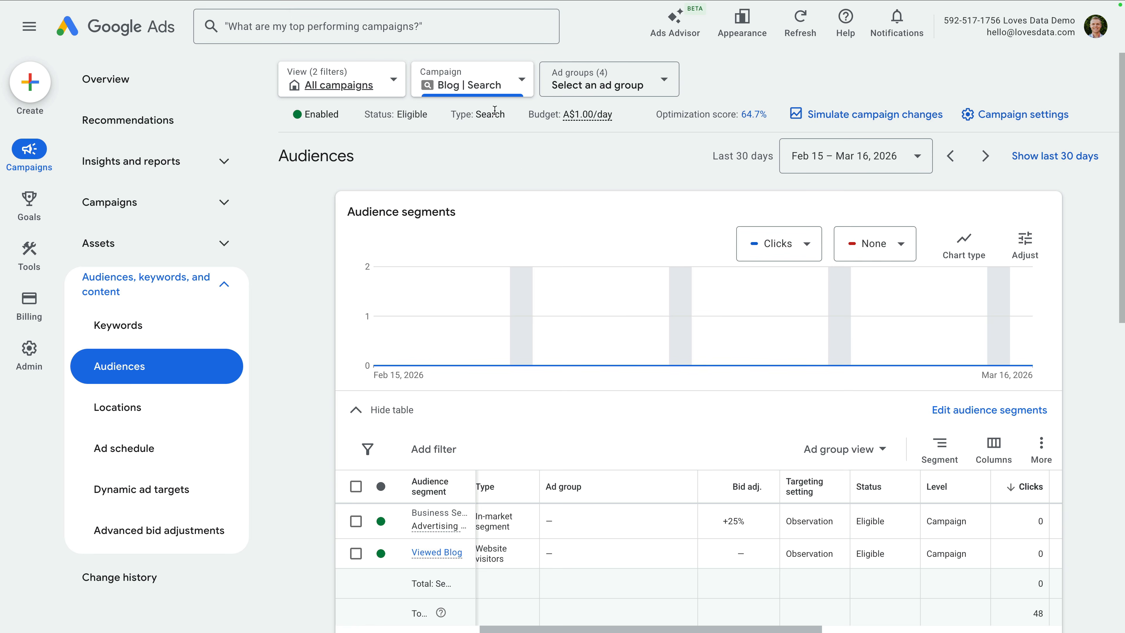
left_click(487, 92)
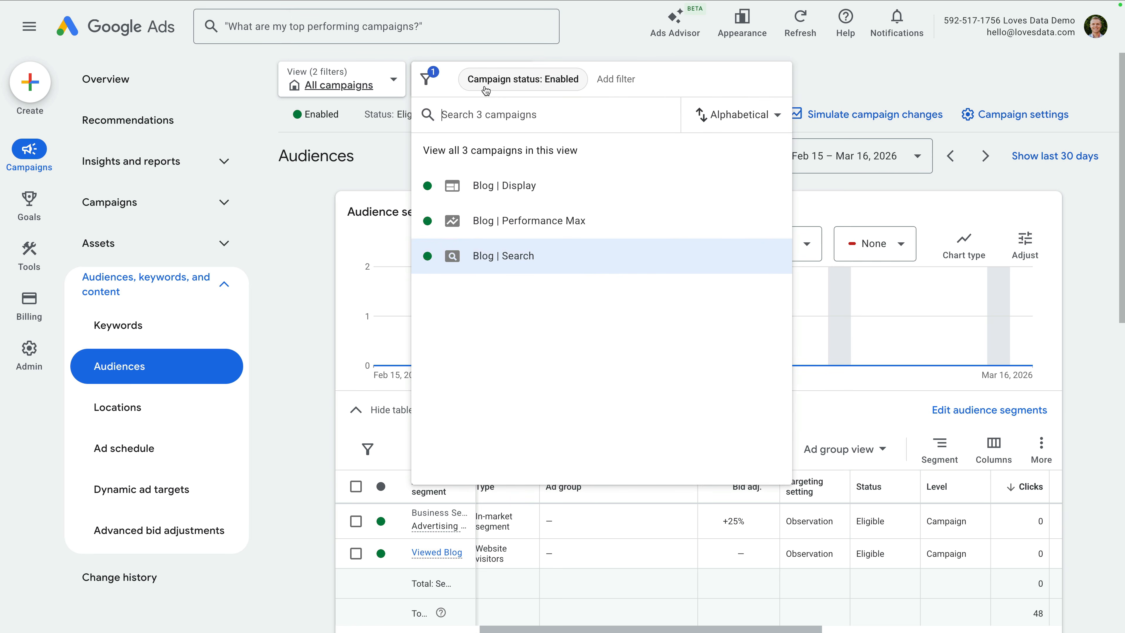
left_click(533, 224)
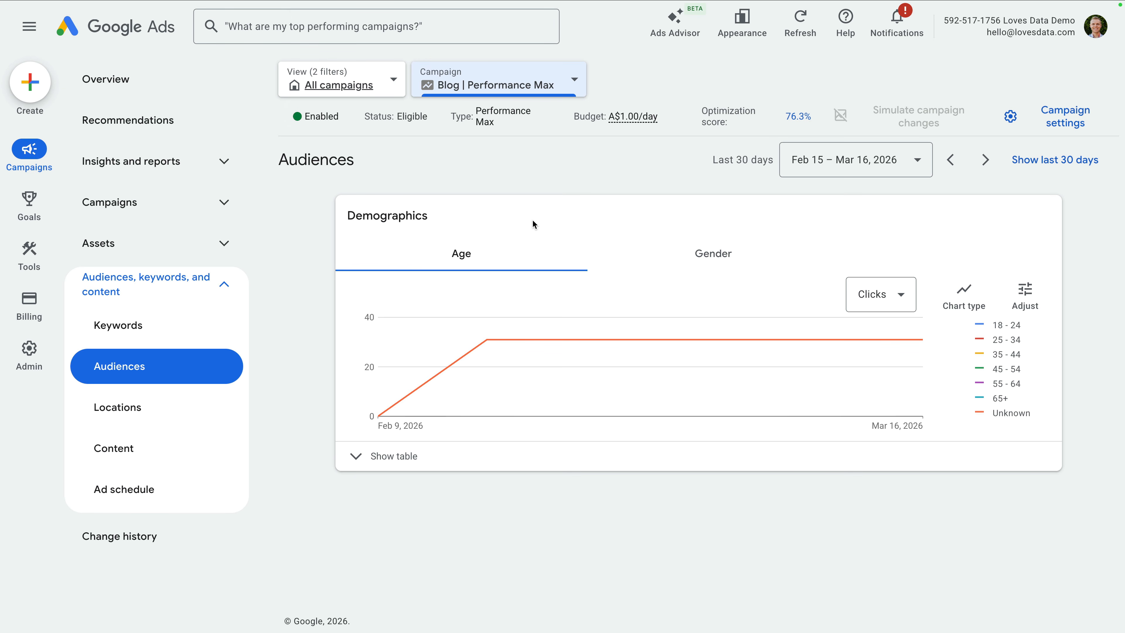
- Show the campaign's asset groups in summary view and open the Analytics Certification group's signals for editing
left_click(221, 203)
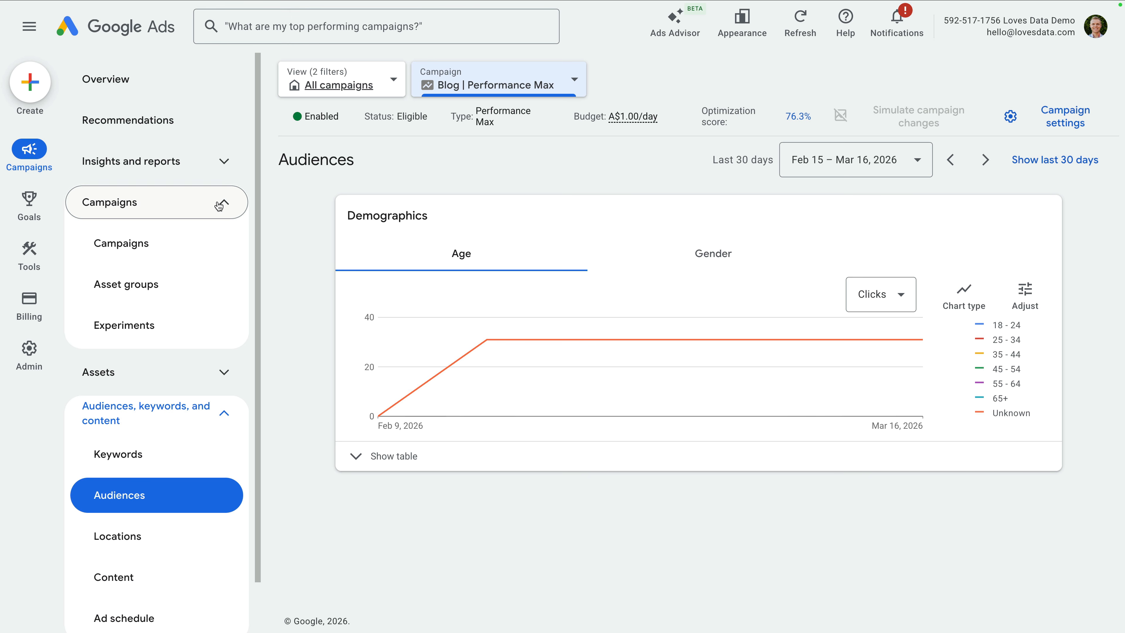
left_click(188, 285)
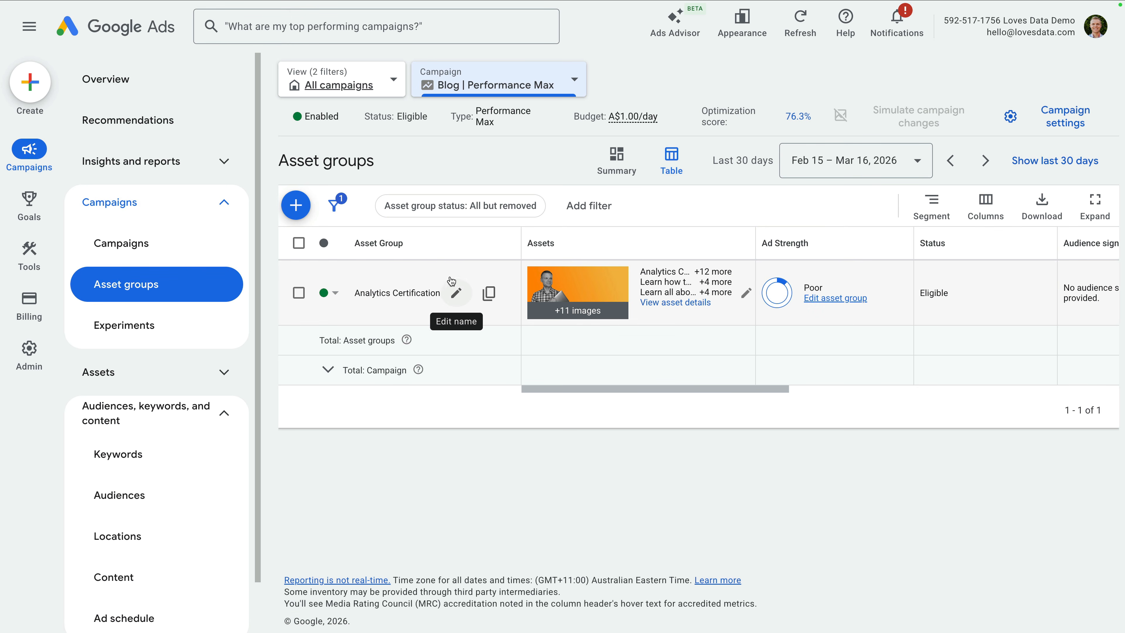
left_click(622, 164)
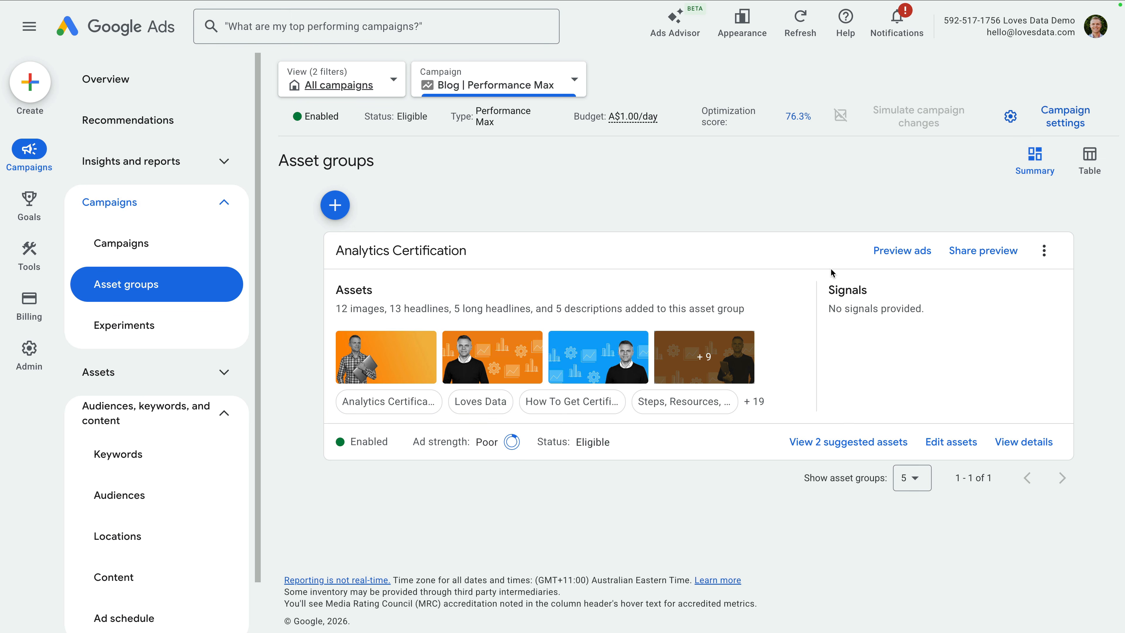
mouse_move(858, 302)
left_click(882, 290)
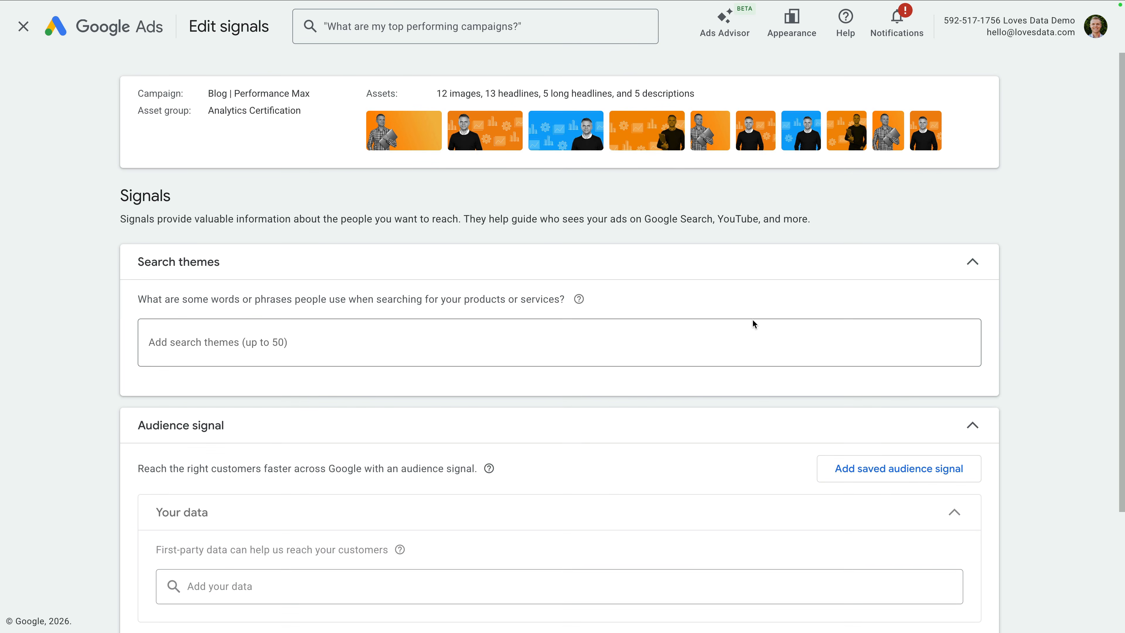
- Add the website visitors segment All visitors (Google Analytics) to the audience signal as first-party data
scroll(583, 402, "down", 3)
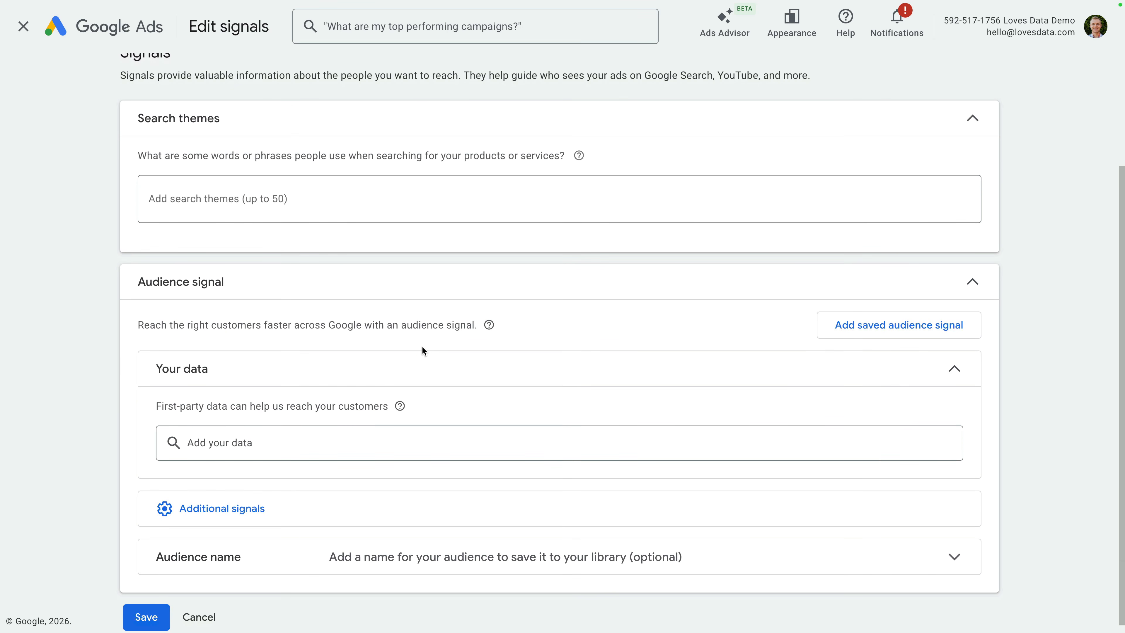
left_click(291, 448)
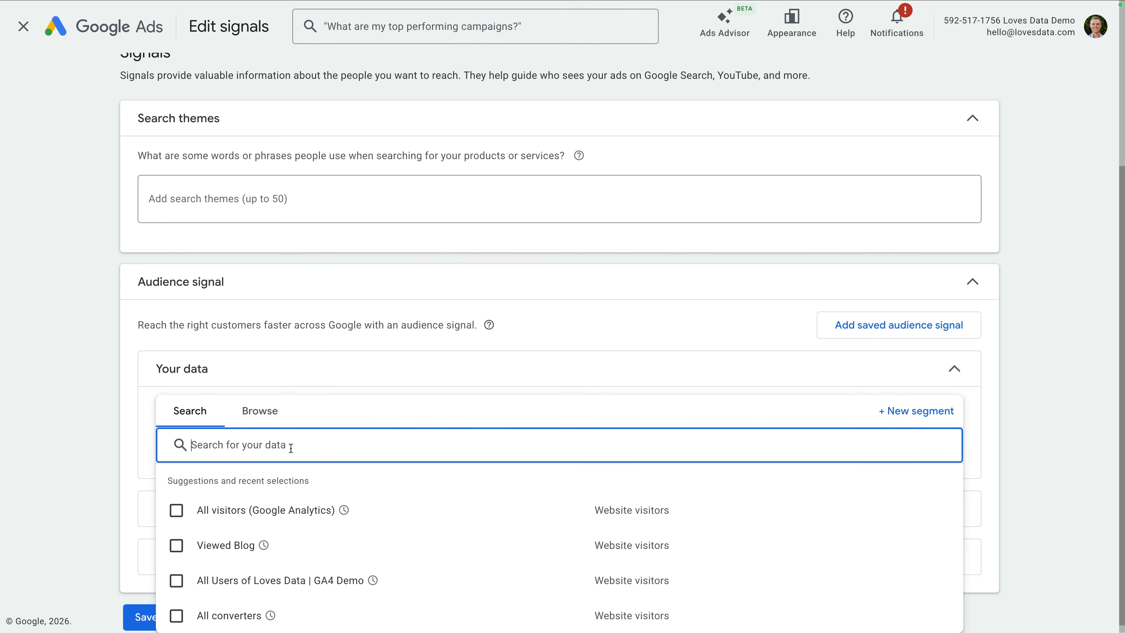
left_click(177, 510)
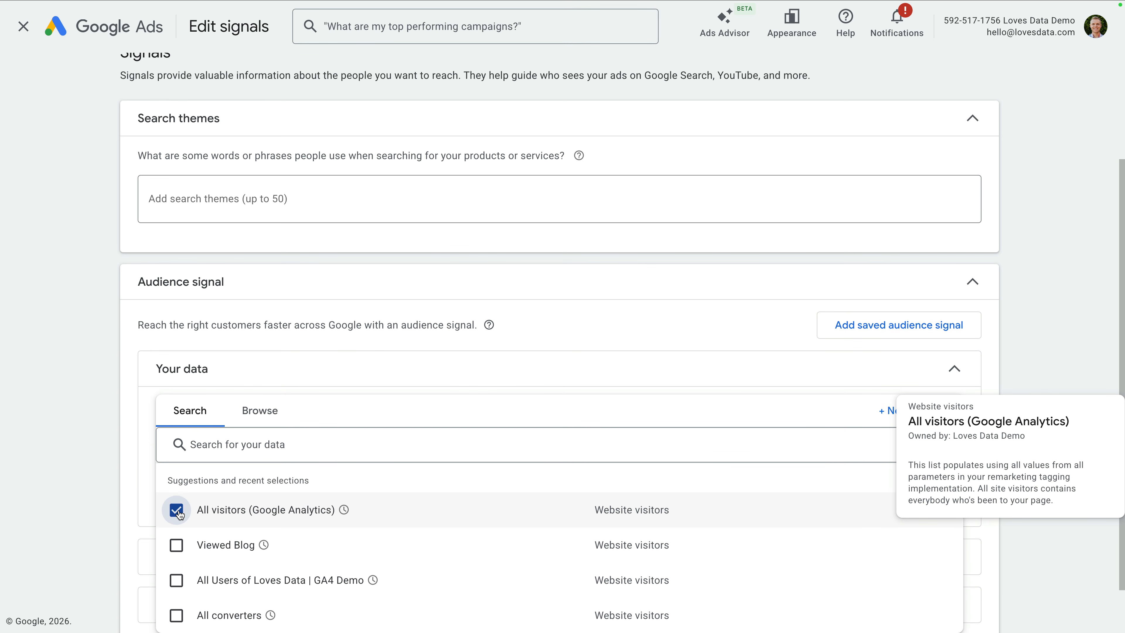
left_click(141, 490)
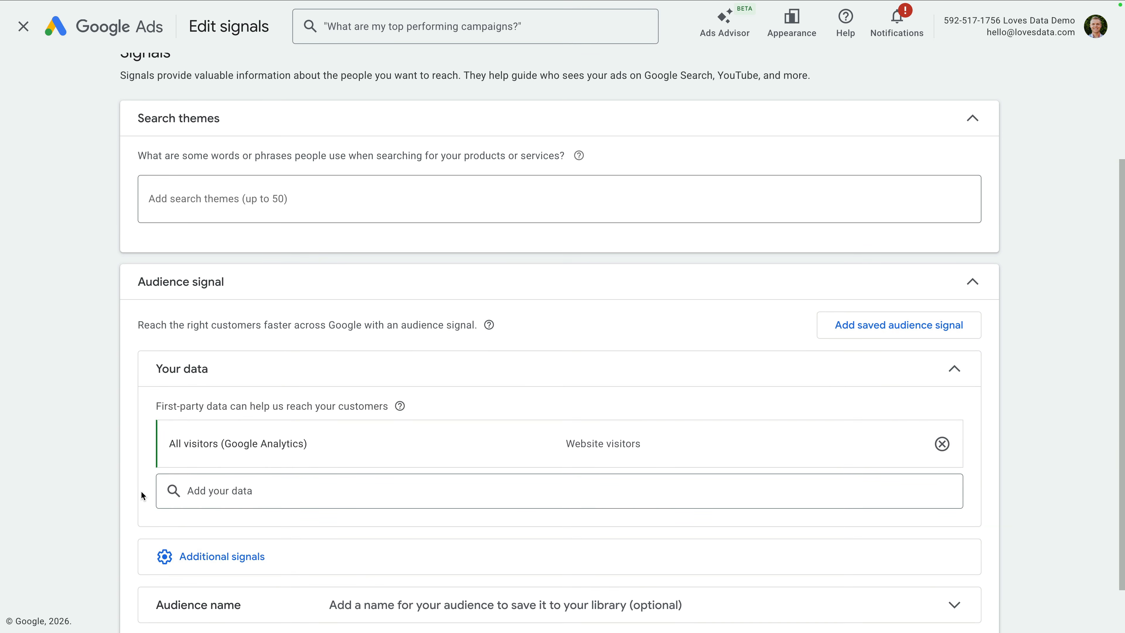
- Expand the additional signals and review the interests, detailed demographics and demographics options
scroll(141, 491, "down", 1)
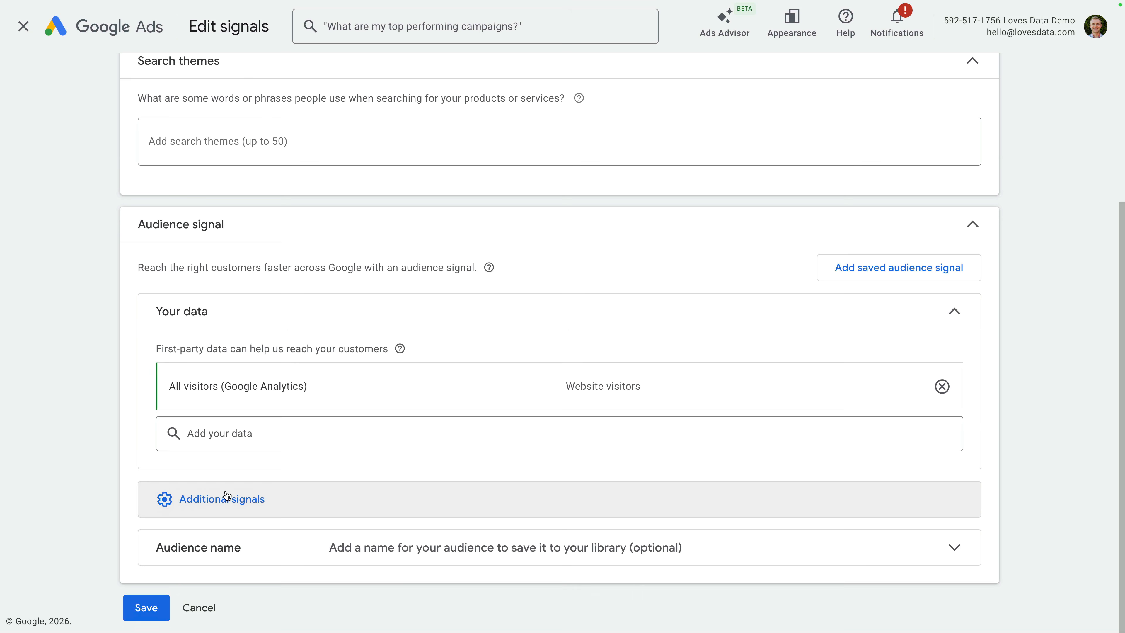
left_click(272, 500)
scroll(272, 499, "down", 1)
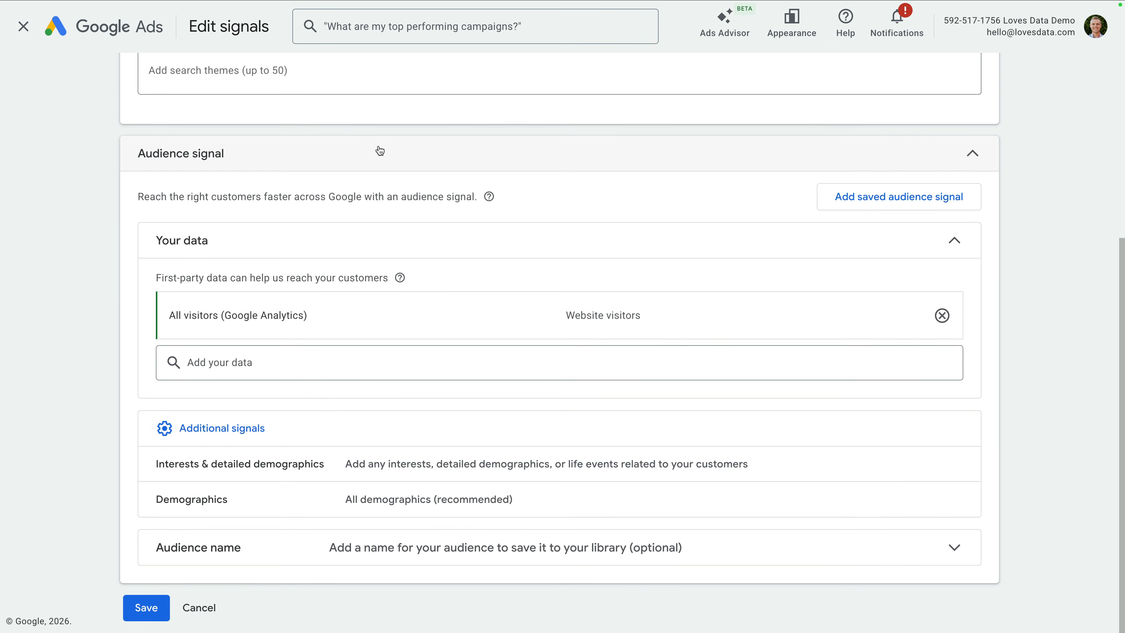
- Add the search themes "google analytics" and "google analytics certification", and save the asset group's signals
scroll(380, 151, "up", 4)
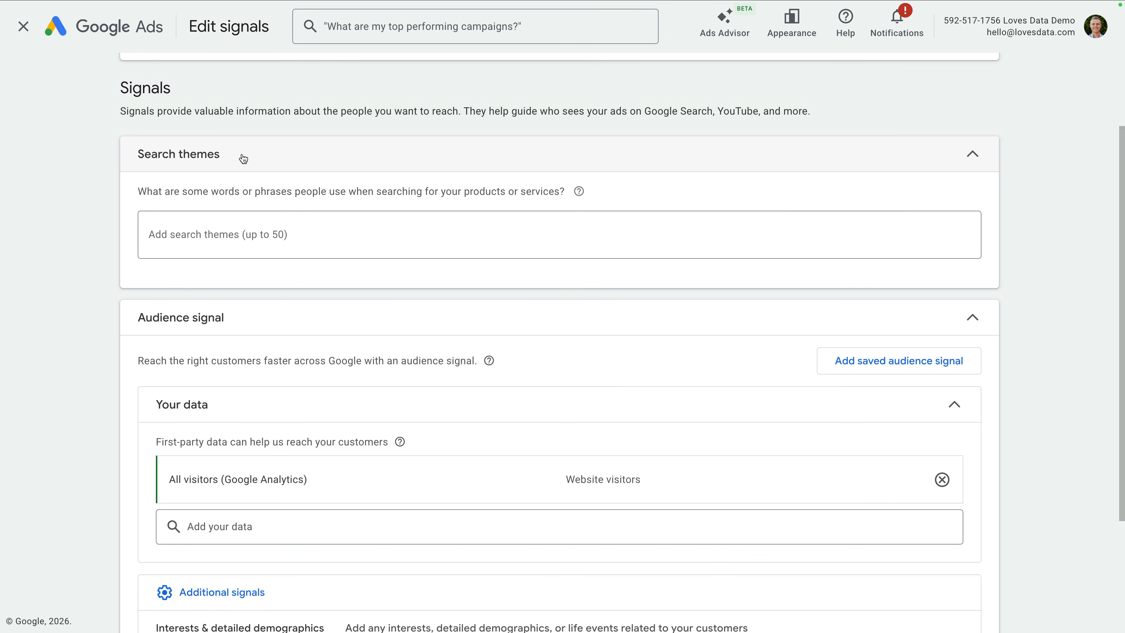
left_click(297, 235)
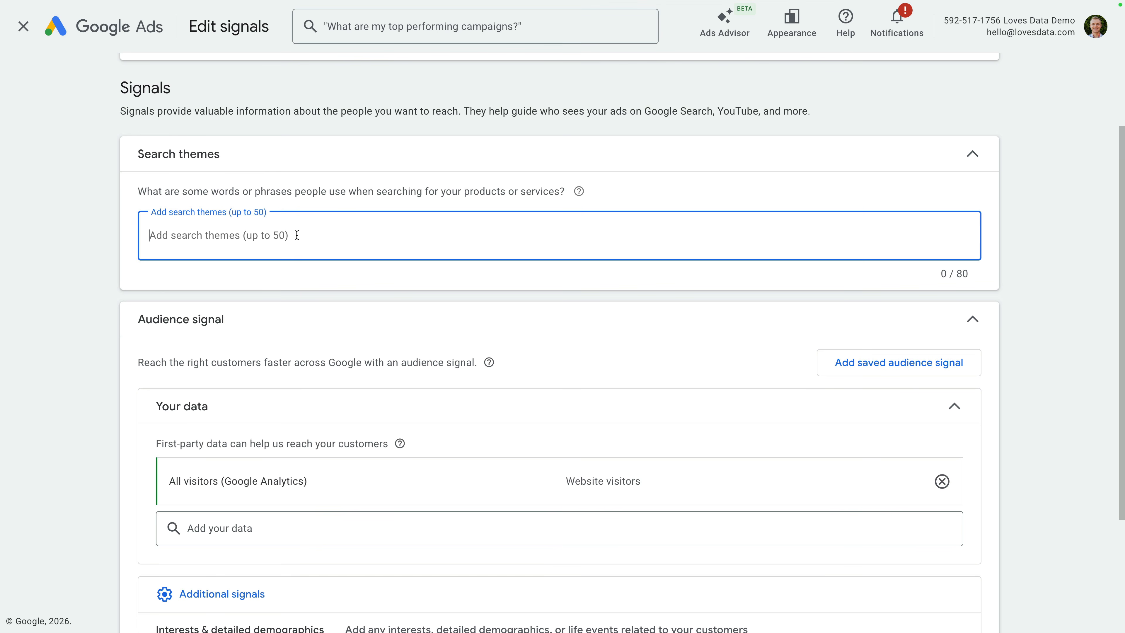
type("google analytics")
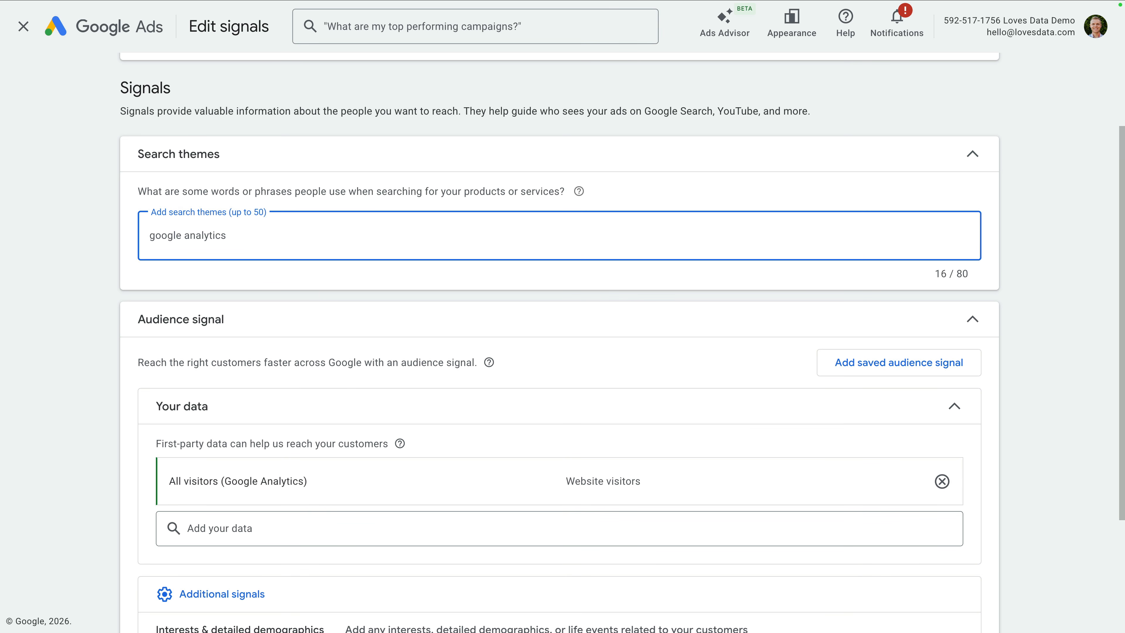
key("Return")
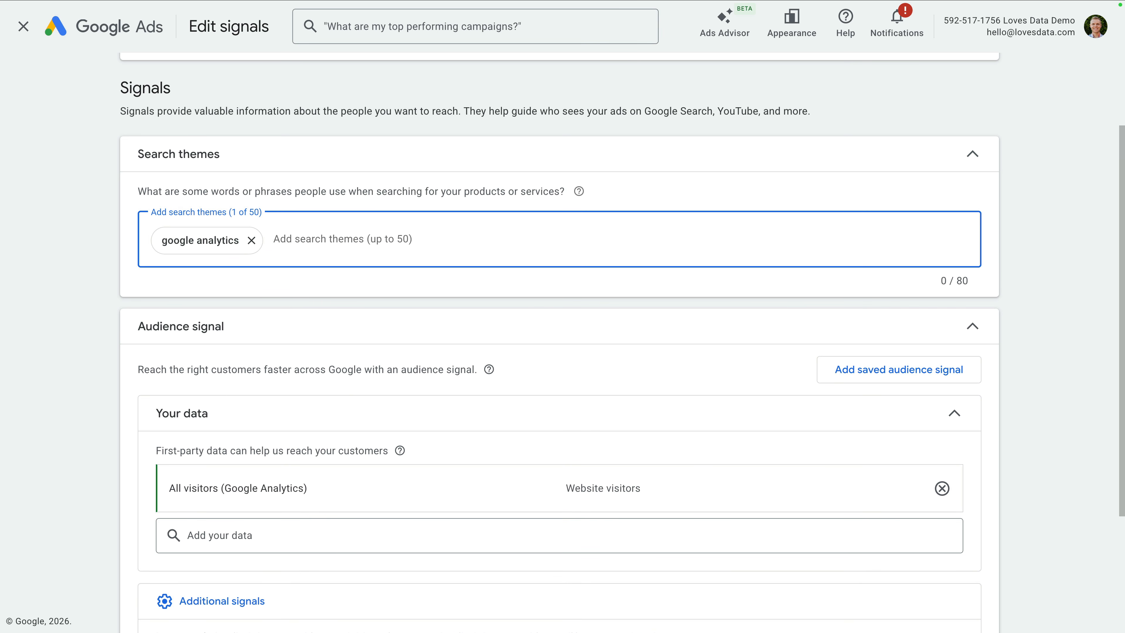
type("google analytics c")
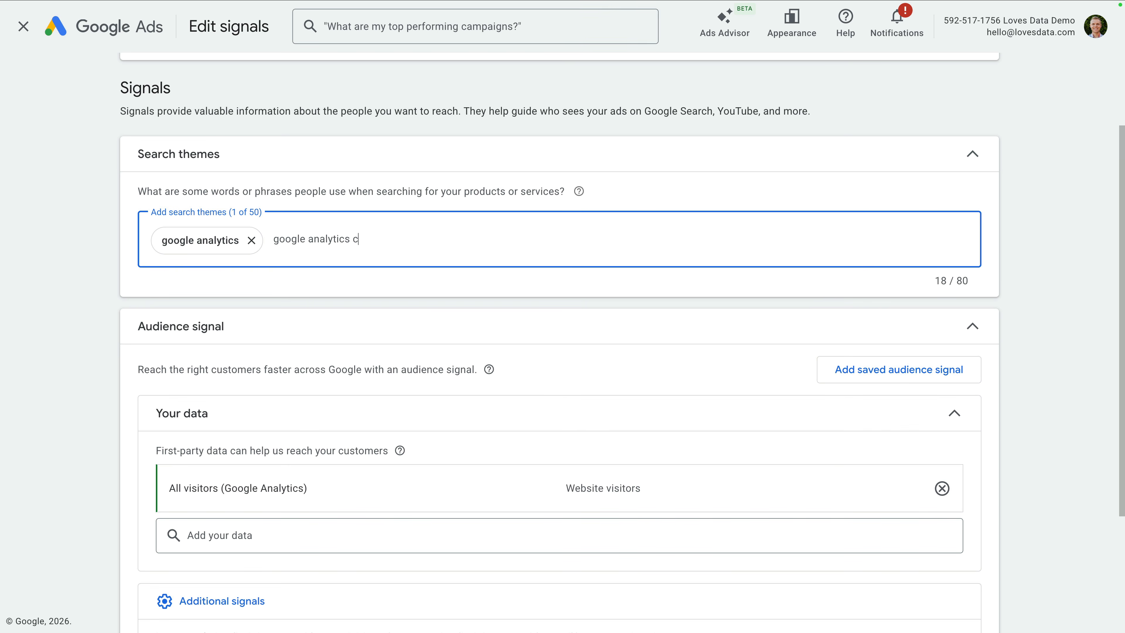
type("ertification")
key("Return")
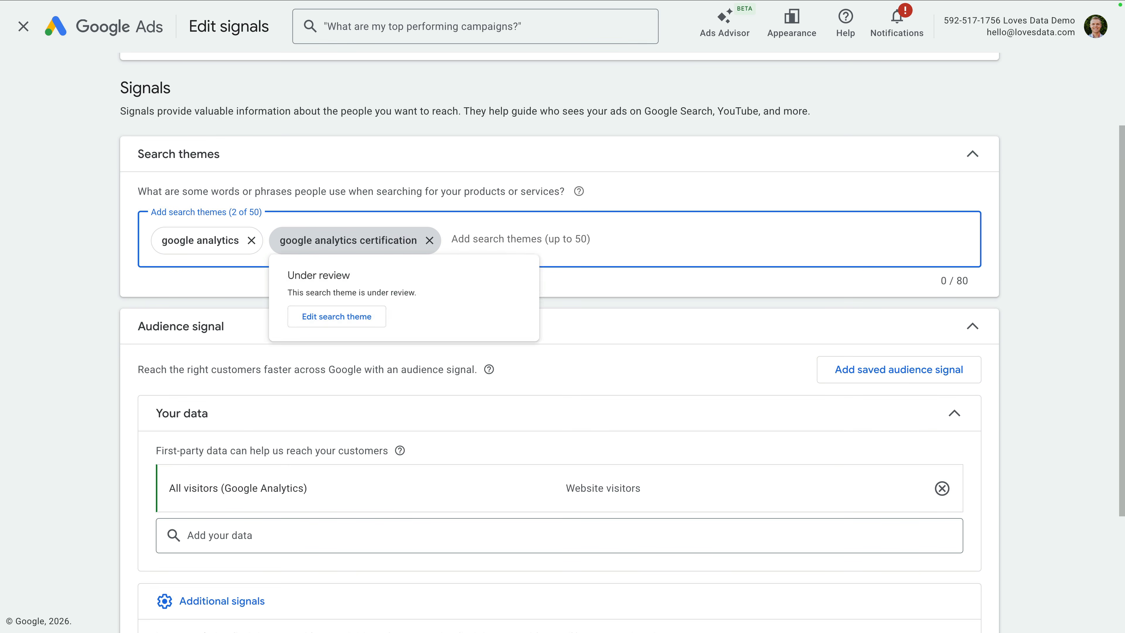
left_click(186, 280)
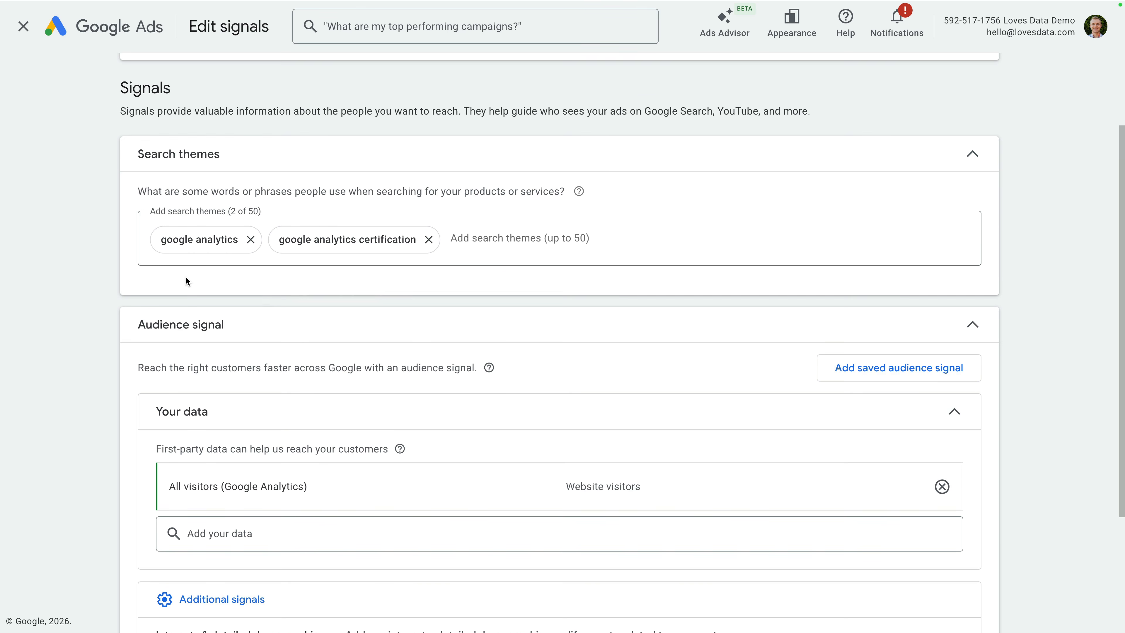
scroll(185, 282, "down", 4)
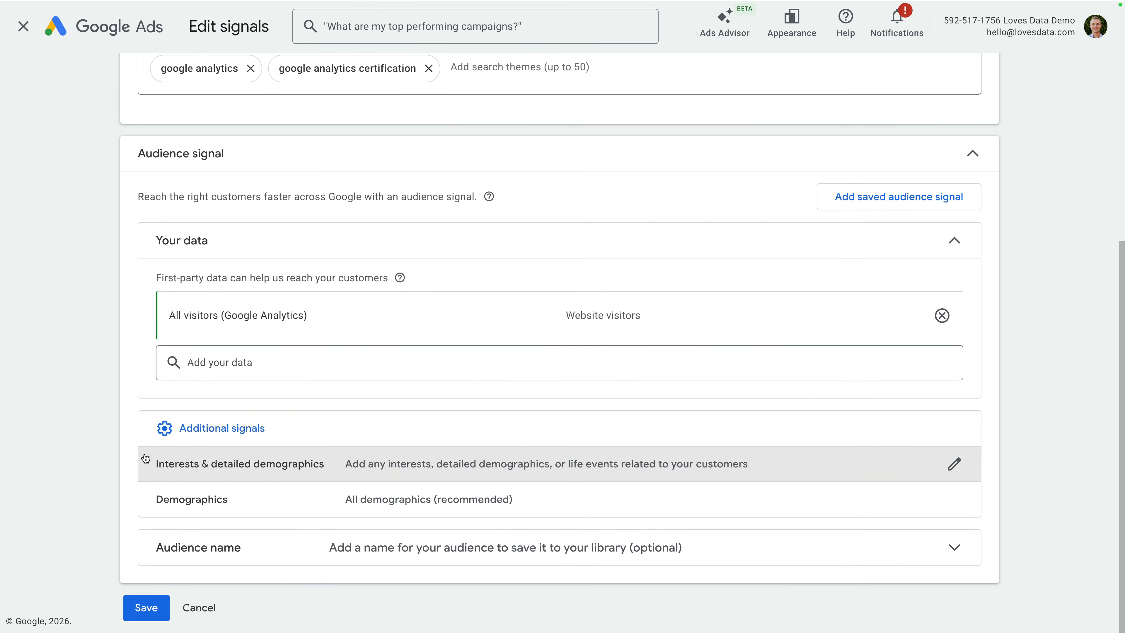
left_click(140, 607)
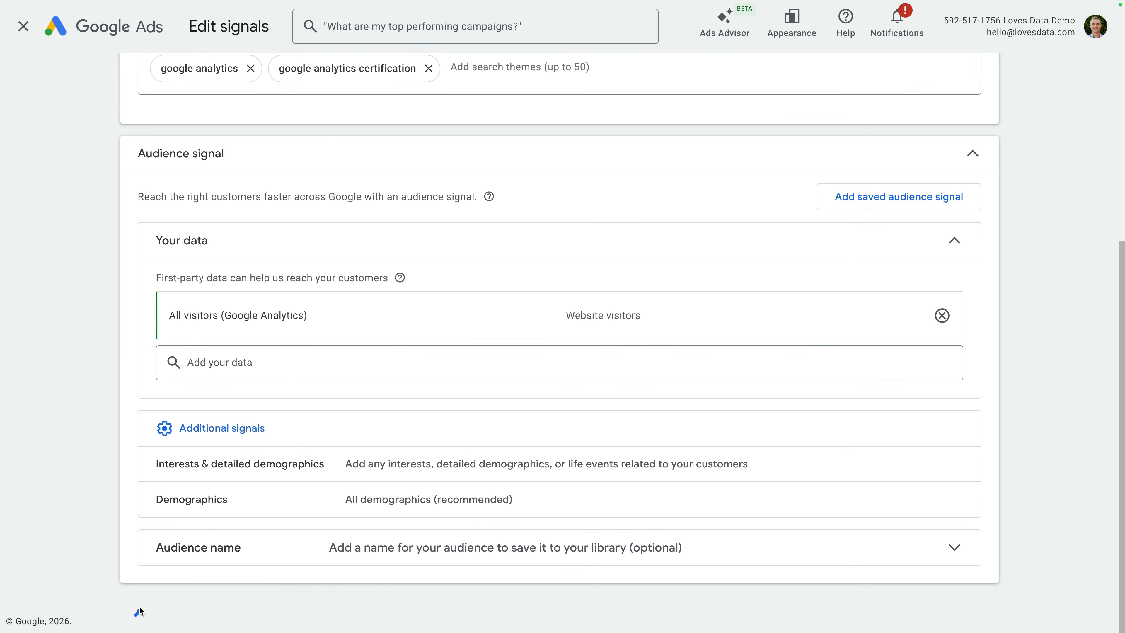